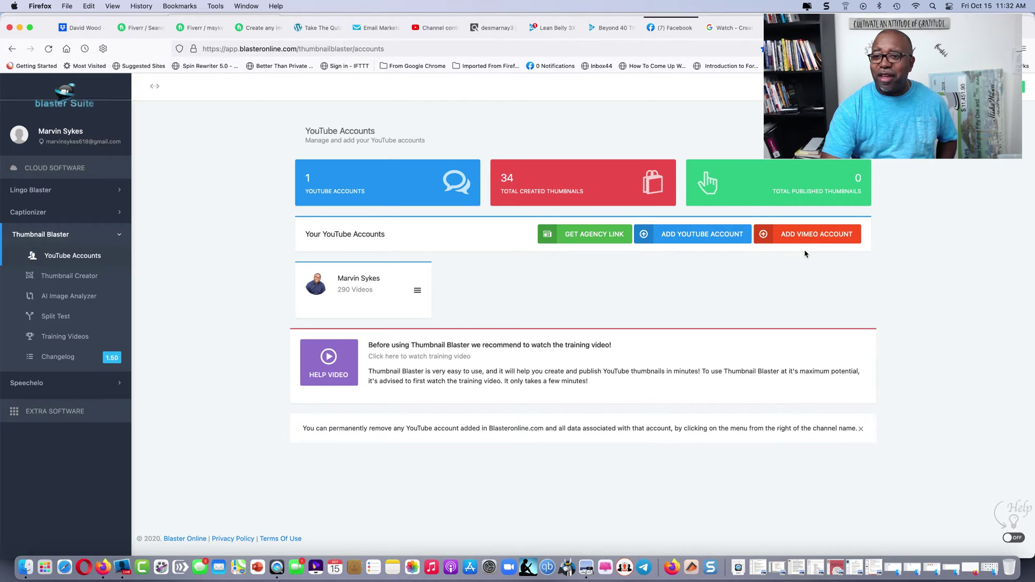
Open the Thumbnail Creator and proceed to the template selection without choosing a video.
{"action": "left_click", "coordinate": [58, 282]}
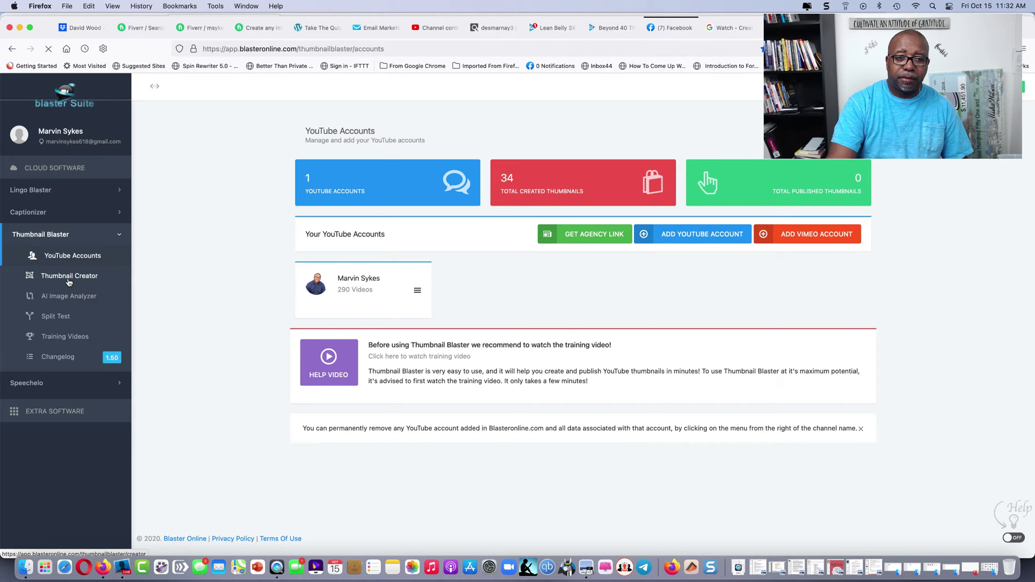
{"action": "left_click", "coordinate": [69, 276]}
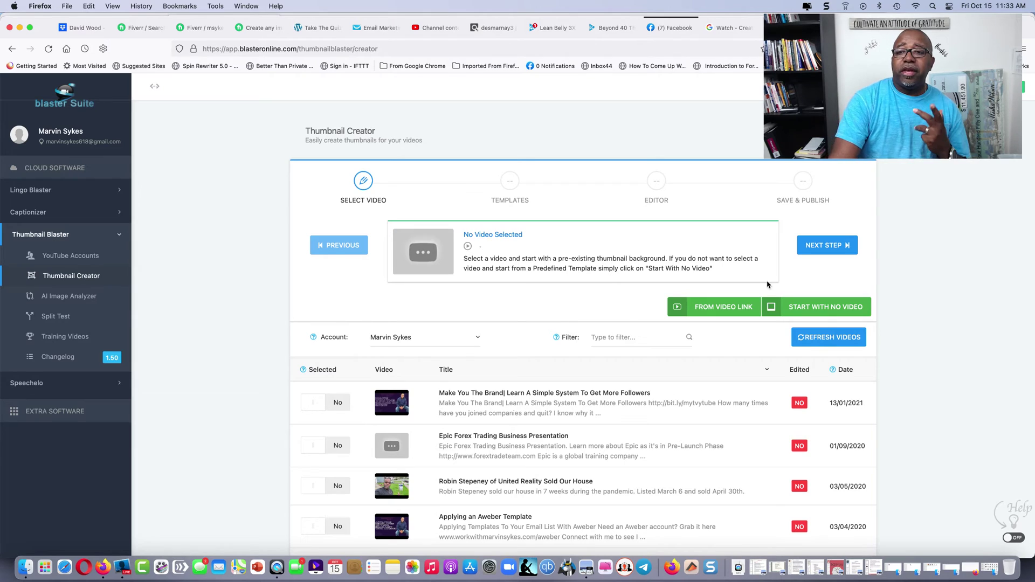
{"action": "left_click", "coordinate": [831, 247]}
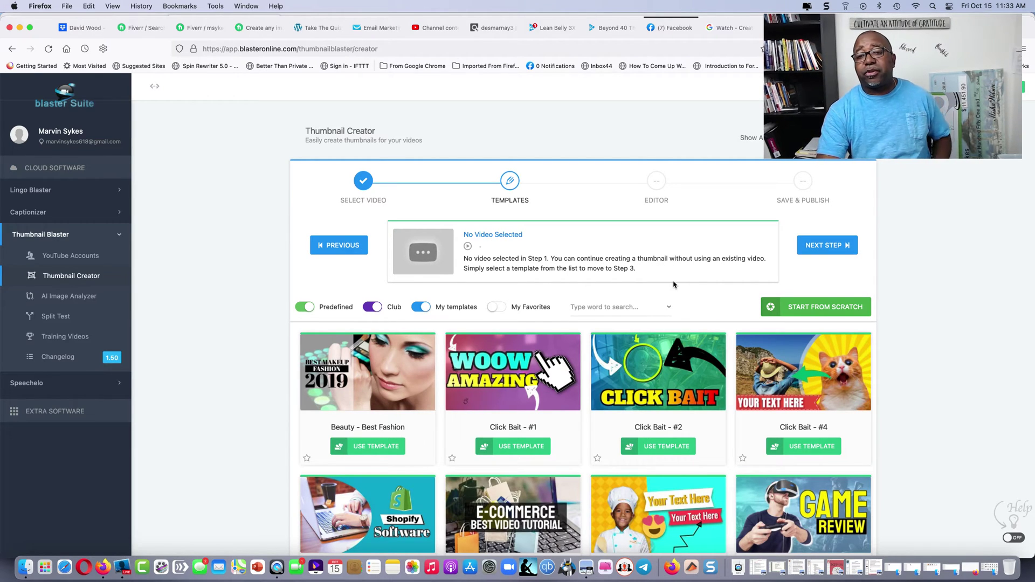
Browse the thumbnail template gallery, examining the predefined, club and own templates.
{"action": "scroll", "coordinate": [674, 285], "scroll_direction": "down", "scroll_amount": 8}
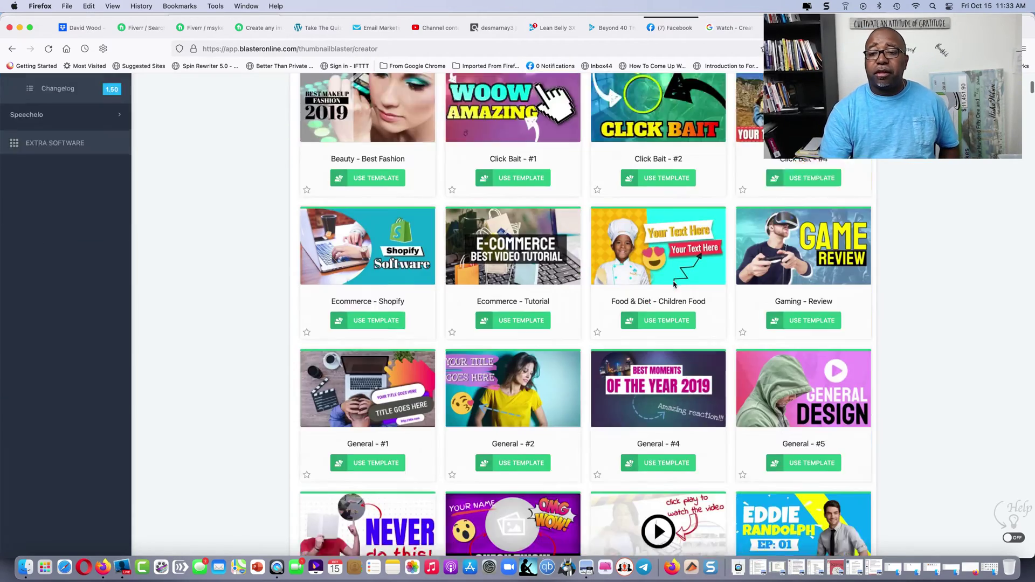
{"action": "scroll", "coordinate": [673, 284], "scroll_direction": "down", "scroll_amount": 3}
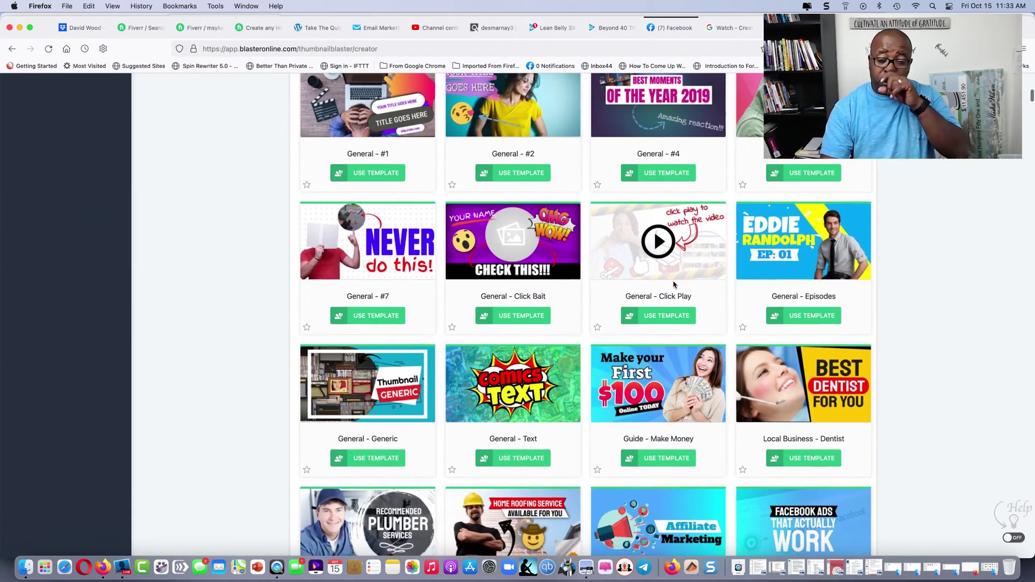
{"action": "scroll", "coordinate": [674, 285], "scroll_direction": "down", "scroll_amount": 1}
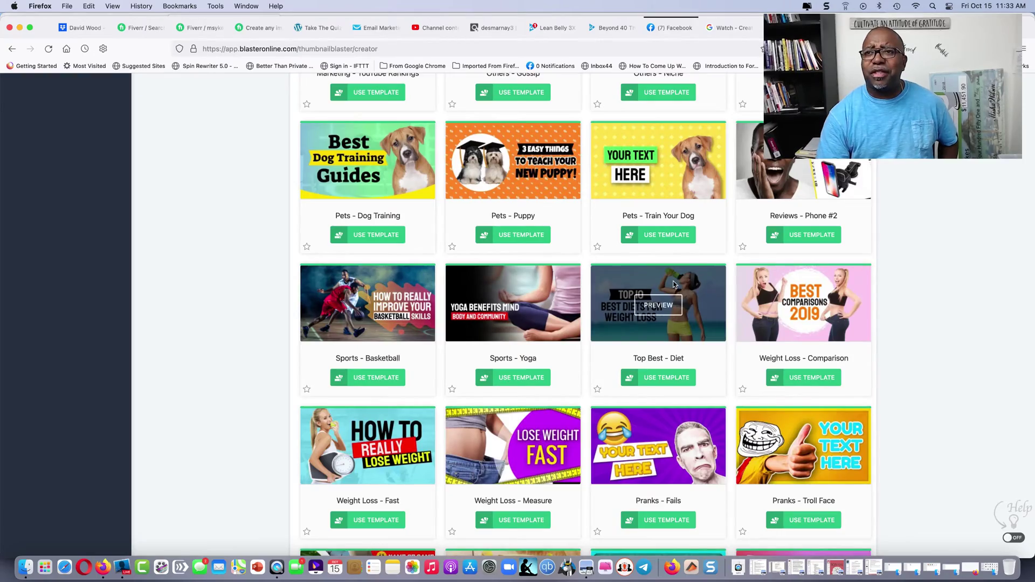
{"action": "scroll", "coordinate": [674, 284], "scroll_direction": "down", "scroll_amount": 10}
{"action": "scroll", "coordinate": [674, 285], "scroll_direction": "down", "scroll_amount": 4}
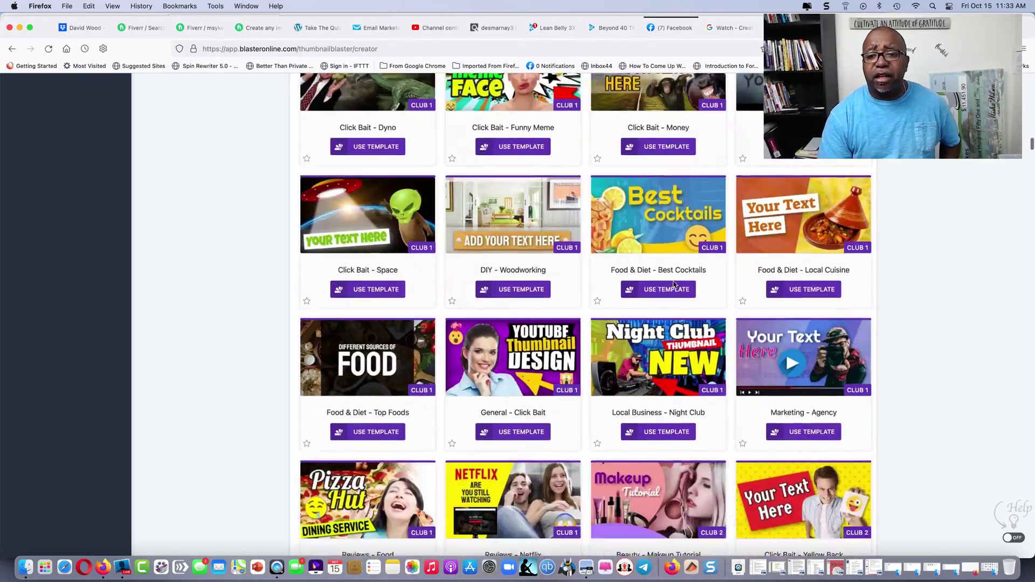
{"action": "scroll", "coordinate": [674, 285], "scroll_direction": "down", "scroll_amount": 20}
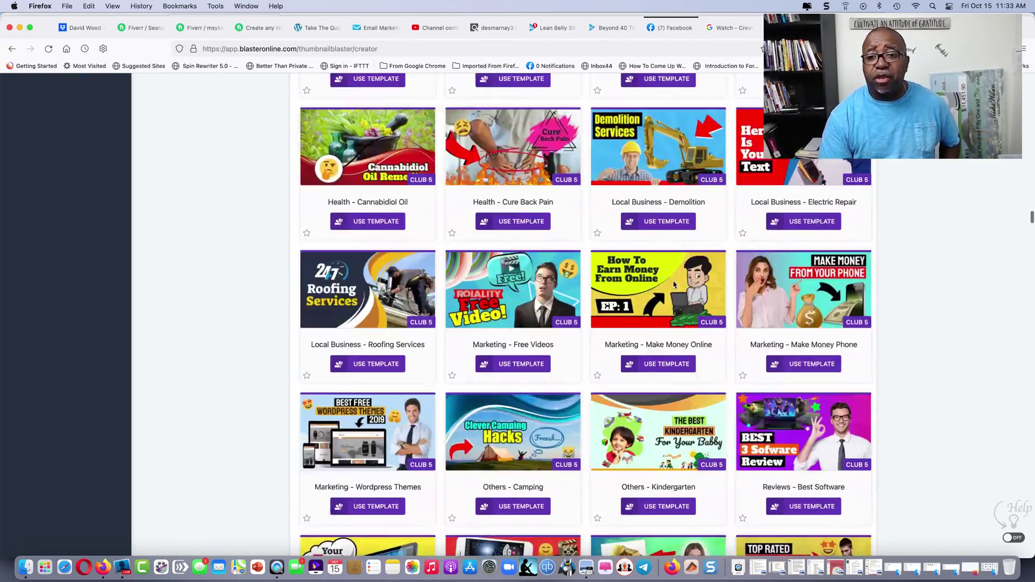
{"action": "scroll", "coordinate": [673, 281], "scroll_direction": "down", "scroll_amount": 20}
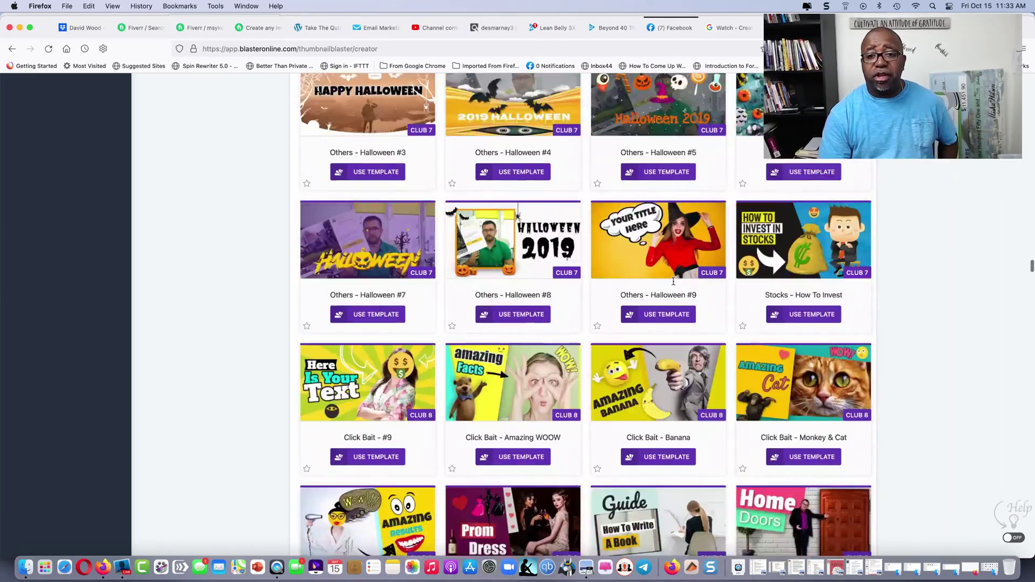
{"action": "scroll", "coordinate": [674, 281], "scroll_direction": "down", "scroll_amount": 8}
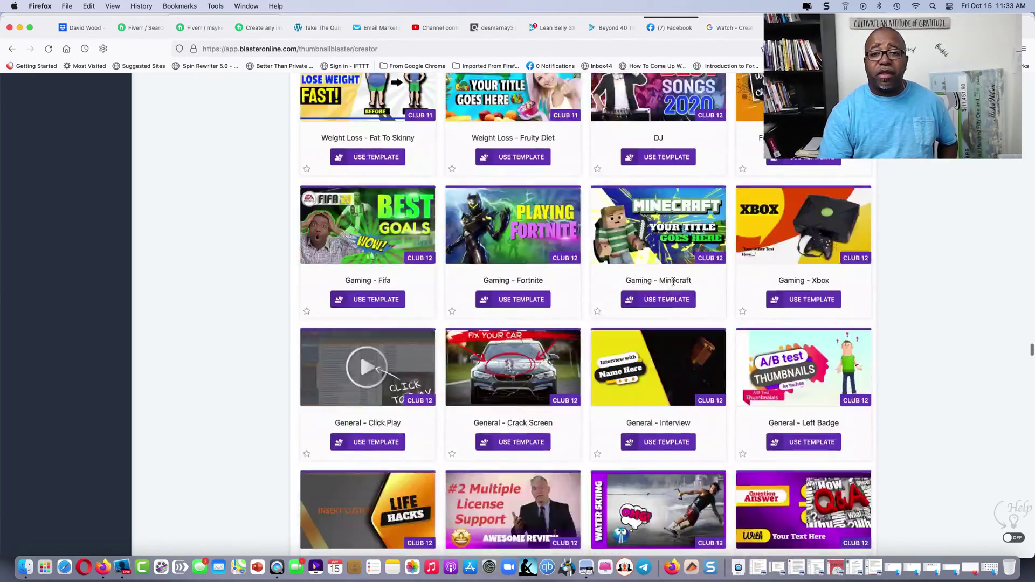
{"action": "scroll", "coordinate": [674, 281], "scroll_direction": "down", "scroll_amount": 20}
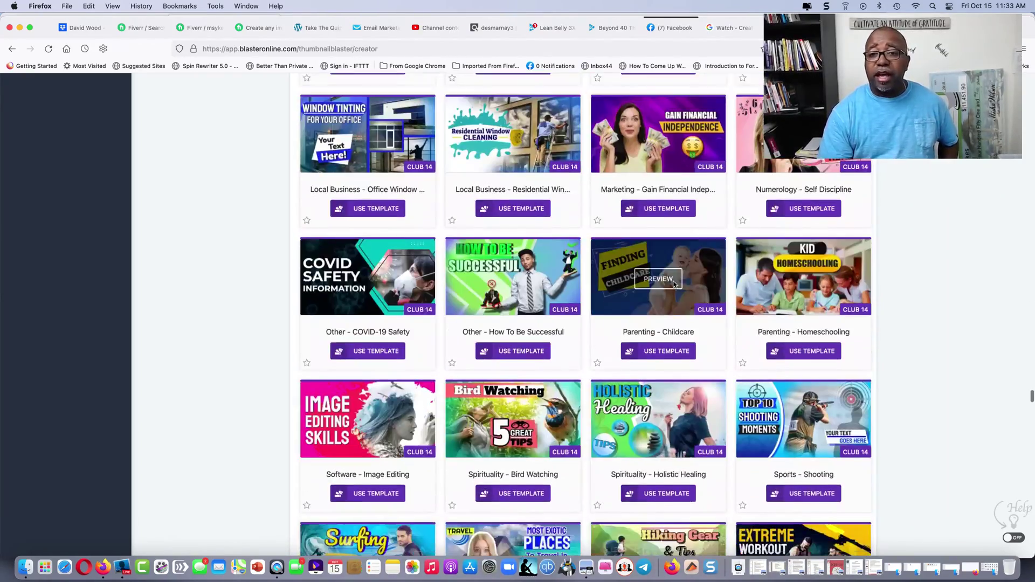
{"action": "scroll", "coordinate": [674, 285], "scroll_direction": "down", "scroll_amount": 1}
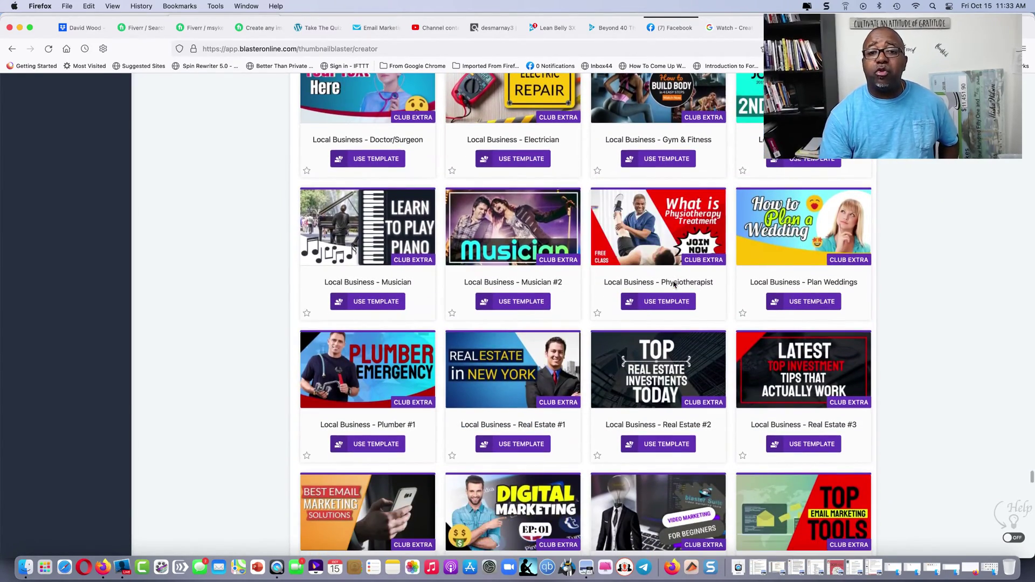
{"action": "scroll", "coordinate": [673, 284], "scroll_direction": "down", "scroll_amount": 2}
{"action": "scroll", "coordinate": [674, 285], "scroll_direction": "down", "scroll_amount": 1}
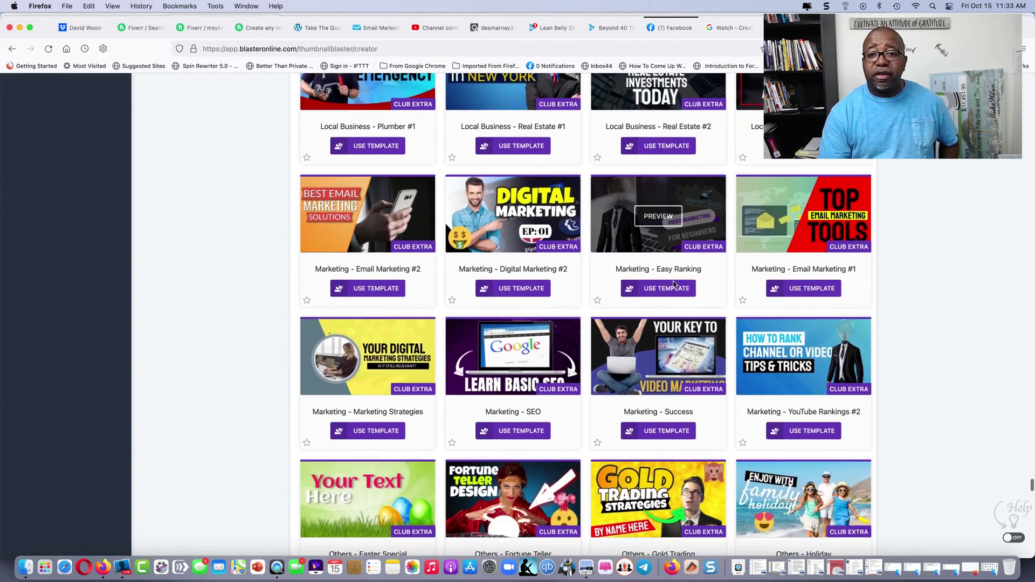
{"action": "scroll", "coordinate": [674, 284], "scroll_direction": "down", "scroll_amount": 1}
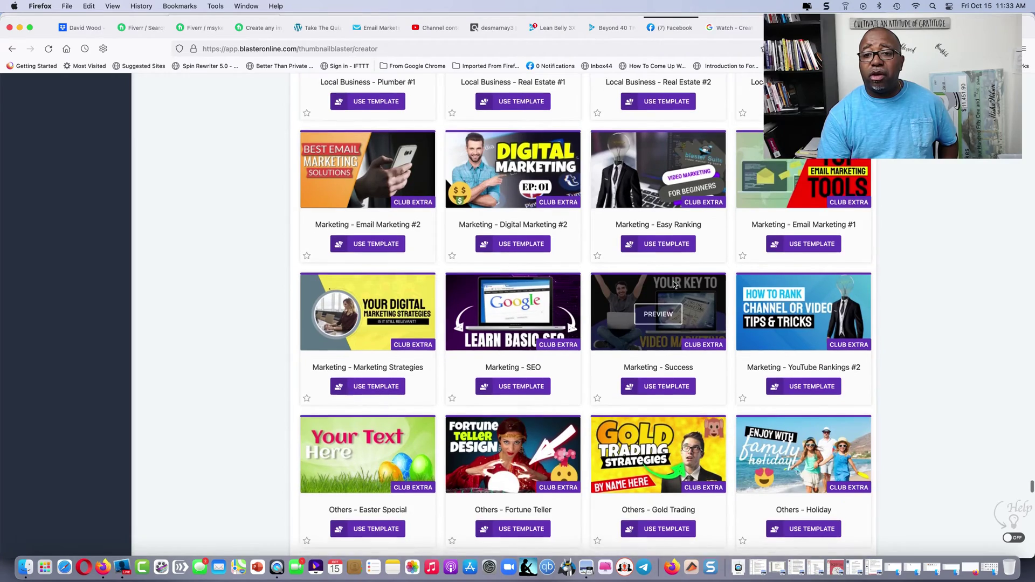
{"action": "scroll", "coordinate": [674, 284], "scroll_direction": "down", "scroll_amount": 5}
{"action": "scroll", "coordinate": [674, 284], "scroll_direction": "down", "scroll_amount": 7}
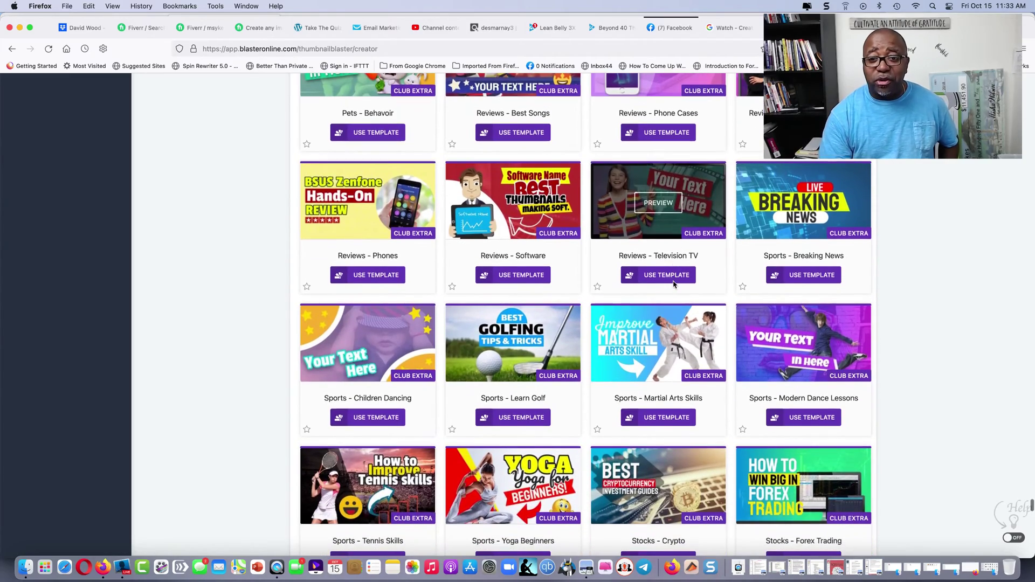
{"action": "scroll", "coordinate": [674, 284], "scroll_direction": "up", "scroll_amount": 8}
{"action": "scroll", "coordinate": [674, 284], "scroll_direction": "down", "scroll_amount": 11}
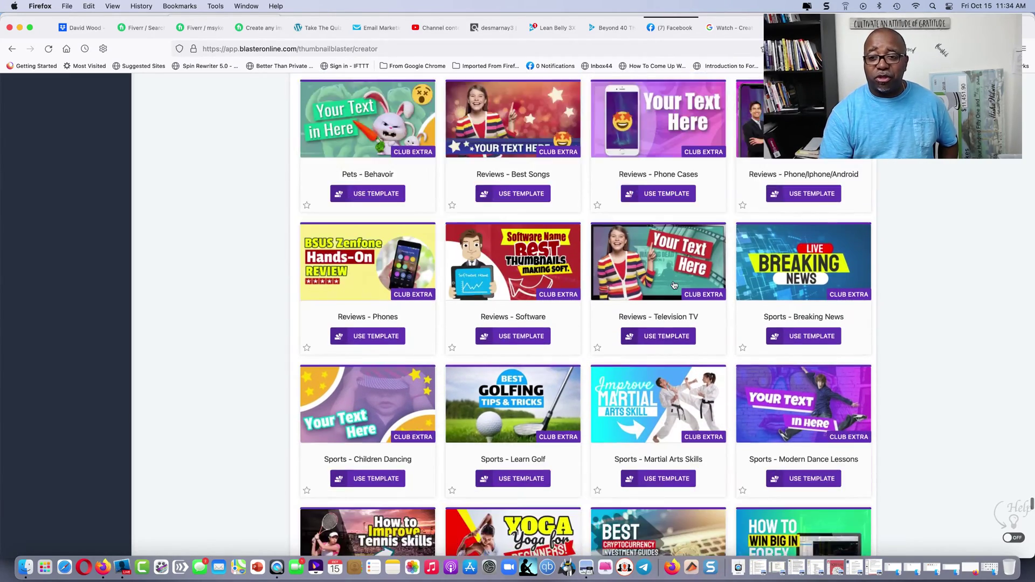
{"action": "scroll", "coordinate": [673, 284], "scroll_direction": "down", "scroll_amount": 13}
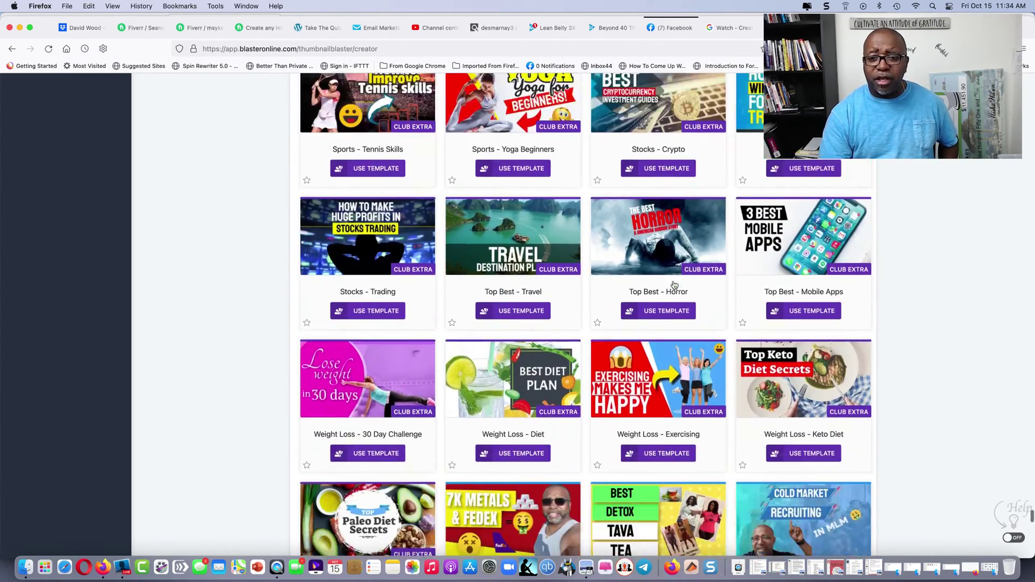
{"action": "scroll", "coordinate": [674, 284], "scroll_direction": "down", "scroll_amount": 8}
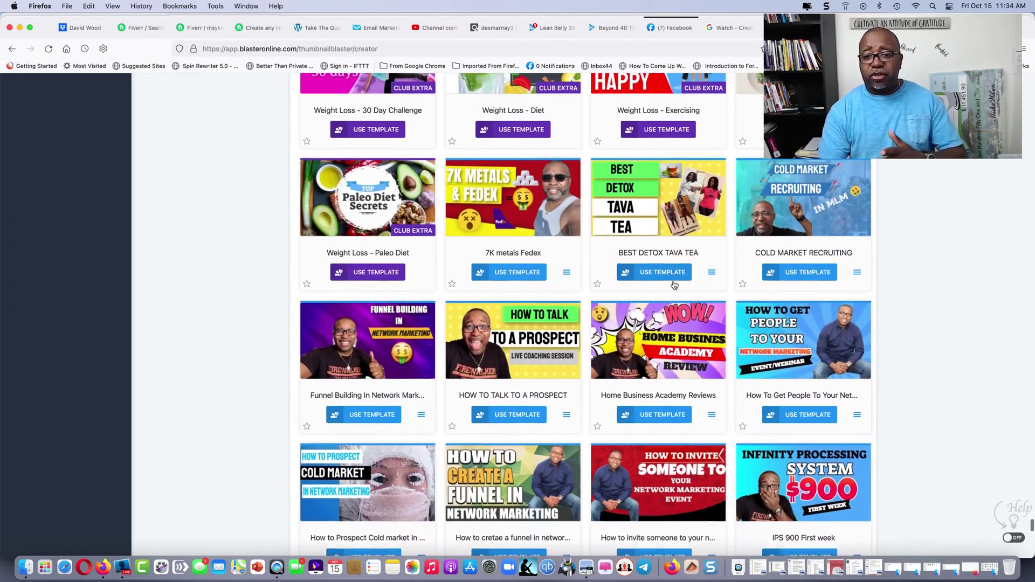
Start a thumbnail from the "Marketing - YouTube Rankings #2" template.
{"action": "scroll", "coordinate": [673, 284], "scroll_direction": "up", "scroll_amount": 13}
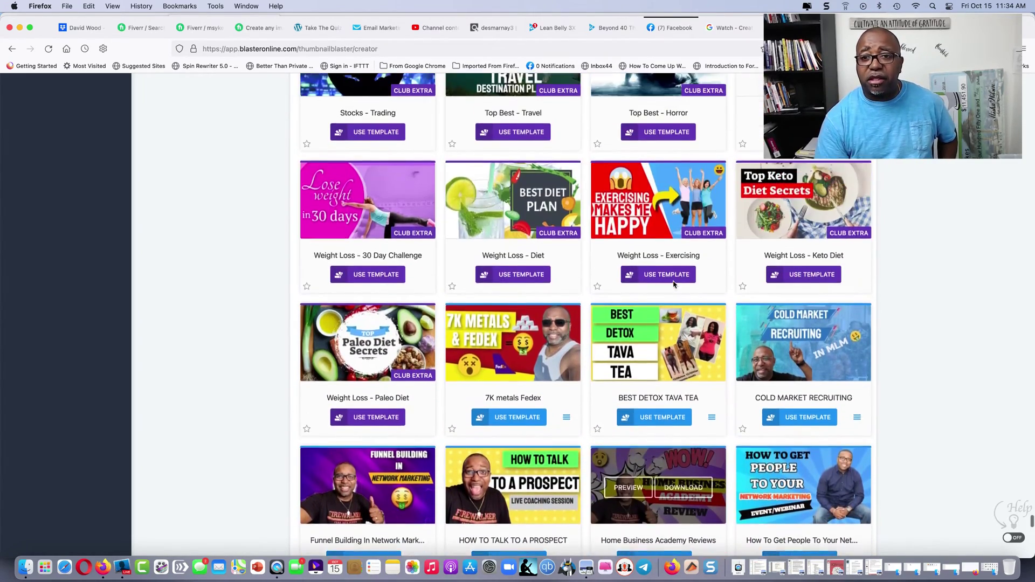
{"action": "scroll", "coordinate": [674, 285], "scroll_direction": "up", "scroll_amount": 14}
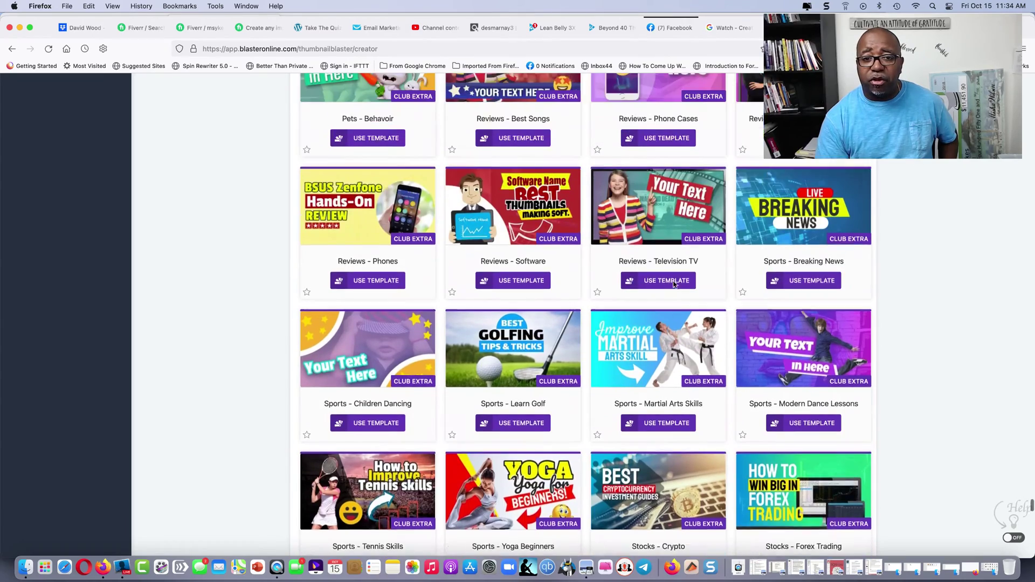
{"action": "scroll", "coordinate": [674, 284], "scroll_direction": "up", "scroll_amount": 13}
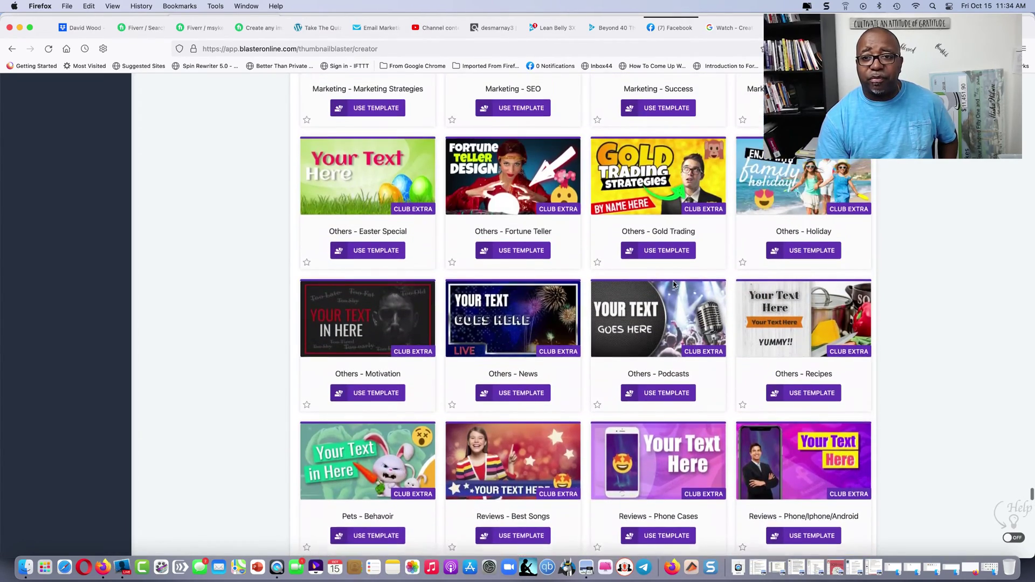
{"action": "scroll", "coordinate": [674, 284], "scroll_direction": "up", "scroll_amount": 6}
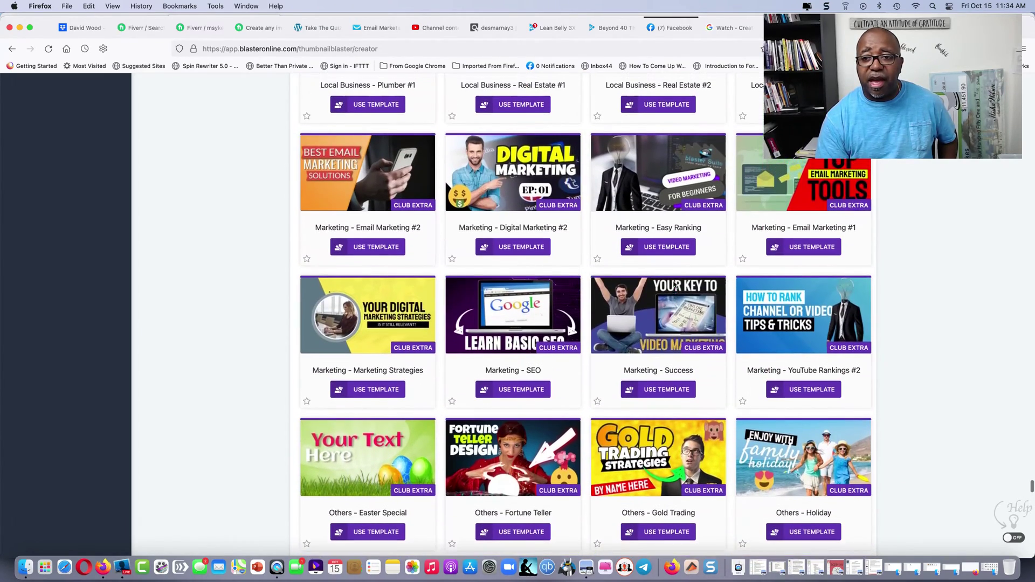
{"action": "left_click", "coordinate": [811, 388]}
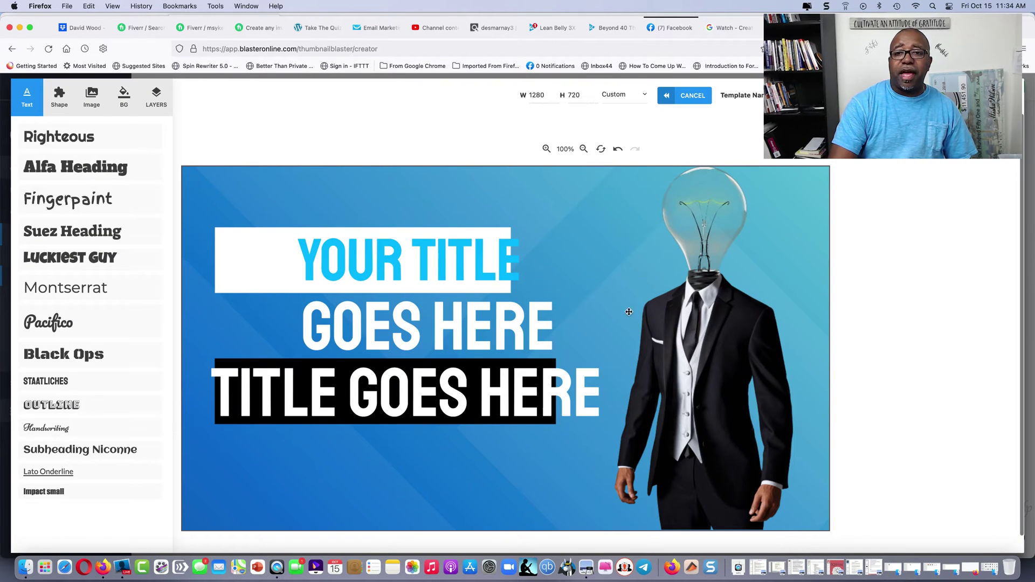
Delete the image layer of the suited figure with the light bulb head from the thumbnail.
{"action": "left_click", "coordinate": [698, 330]}
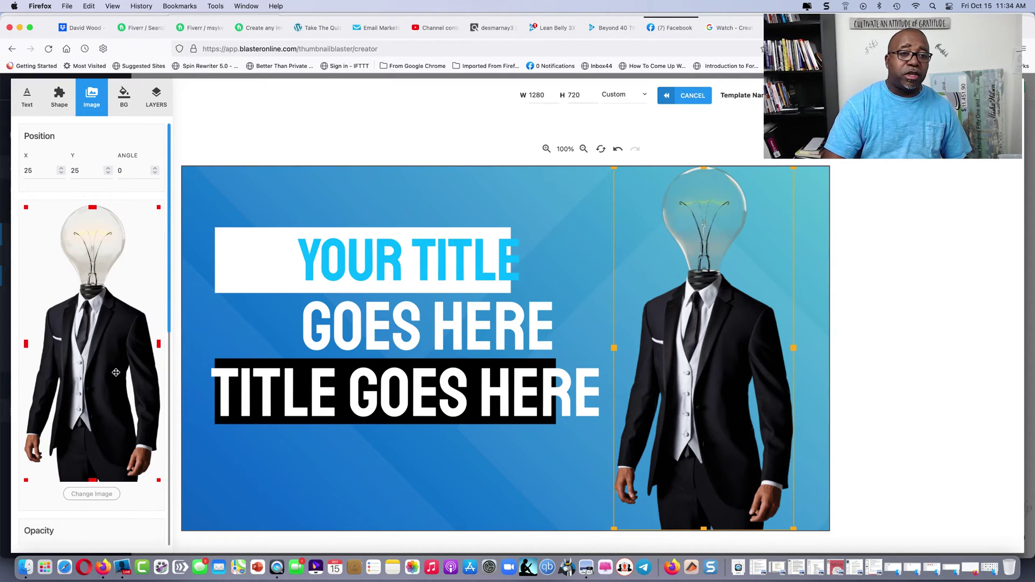
{"action": "scroll", "coordinate": [116, 373], "scroll_direction": "down", "scroll_amount": 3}
{"action": "scroll", "coordinate": [110, 375], "scroll_direction": "down", "scroll_amount": 5}
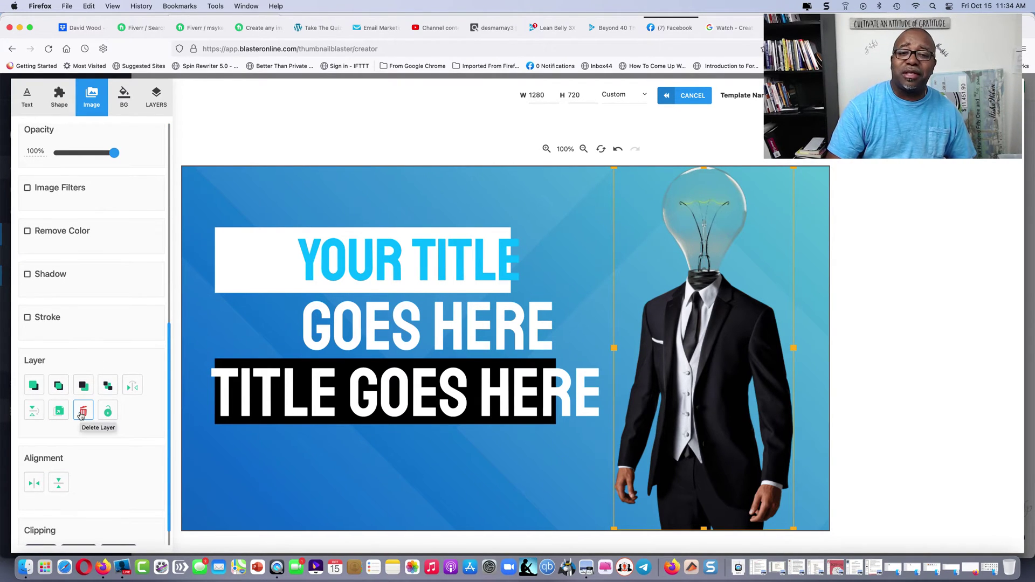
{"action": "left_click", "coordinate": [82, 414]}
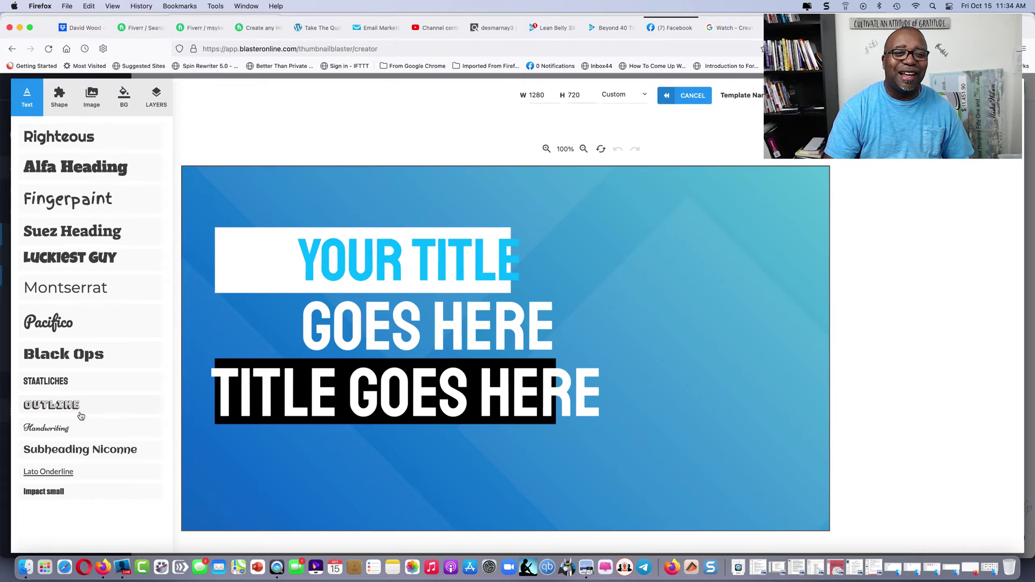
Add the saved cut-out photo of the seated man in the navy shirt to the thumbnail.
{"action": "left_click", "coordinate": [104, 103]}
{"action": "scroll", "coordinate": [91, 333], "scroll_direction": "down", "scroll_amount": 1}
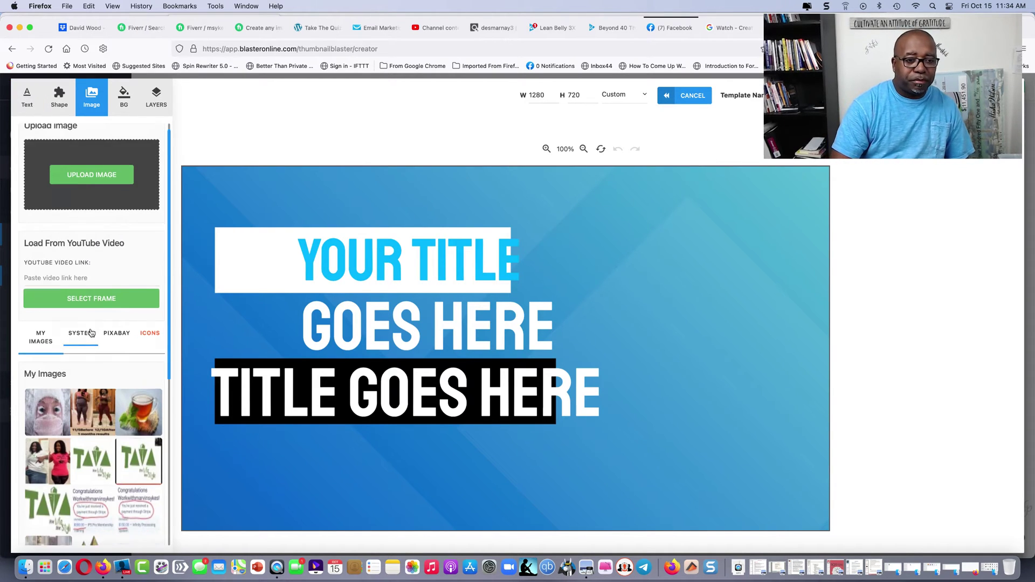
{"action": "scroll", "coordinate": [92, 333], "scroll_direction": "down", "scroll_amount": 5}
{"action": "left_click", "coordinate": [146, 480]}
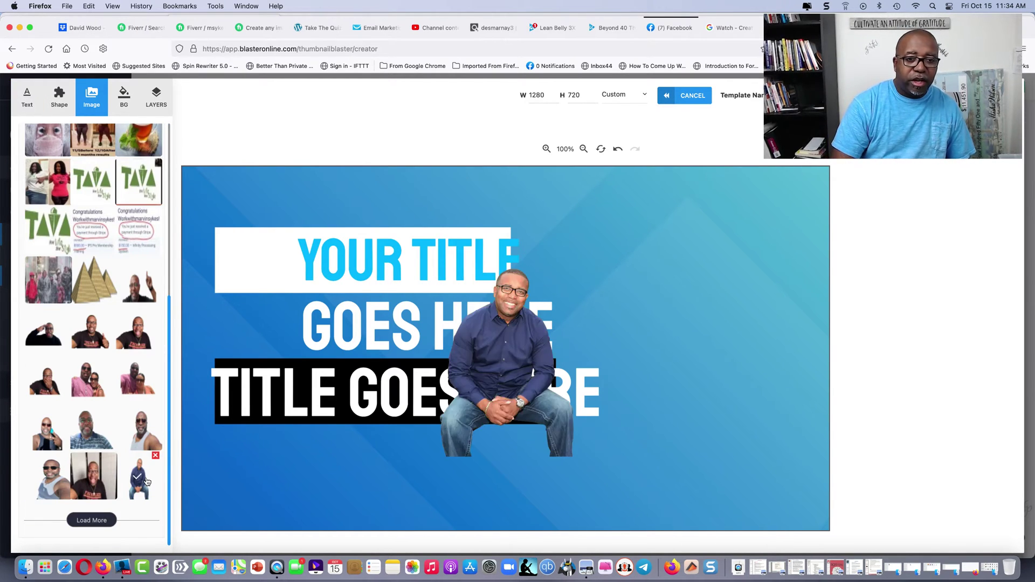
Enlarge the seated man's photo to nearly the canvas height and place it at the right edge, clear of the title text.
{"action": "left_click", "coordinate": [451, 447]}
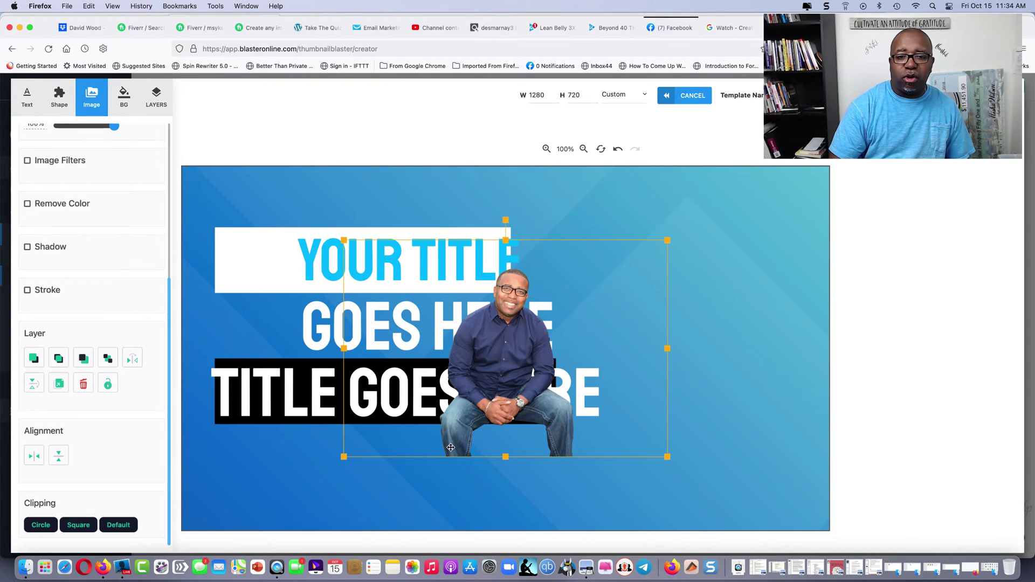
{"action": "left_click_drag", "start_coordinate": [344, 457], "coordinate": [92, 580]}
{"action": "left_click_drag", "start_coordinate": [366, 438], "coordinate": [531, 484]}
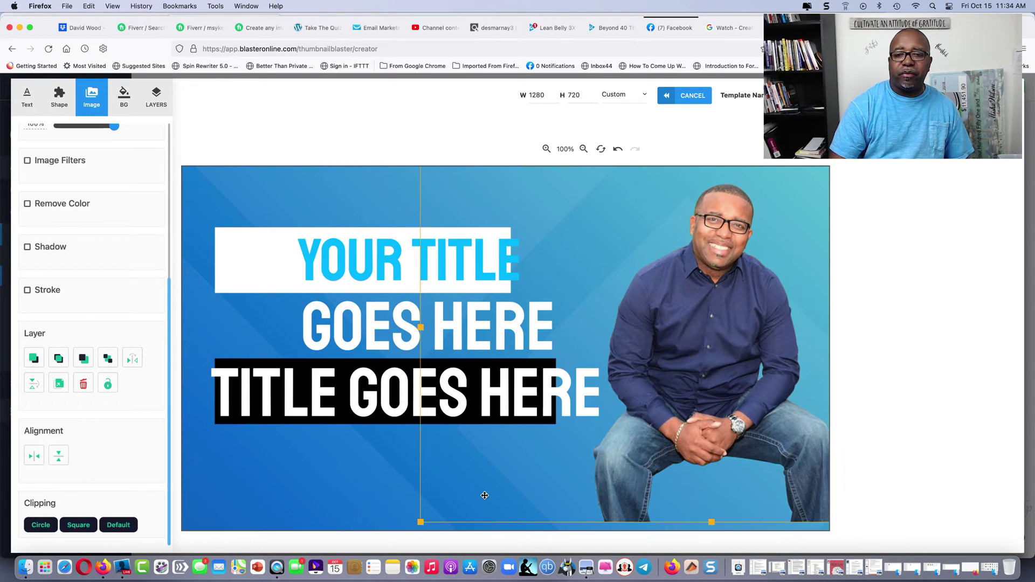
{"action": "left_click_drag", "start_coordinate": [421, 523], "coordinate": [358, 560]}
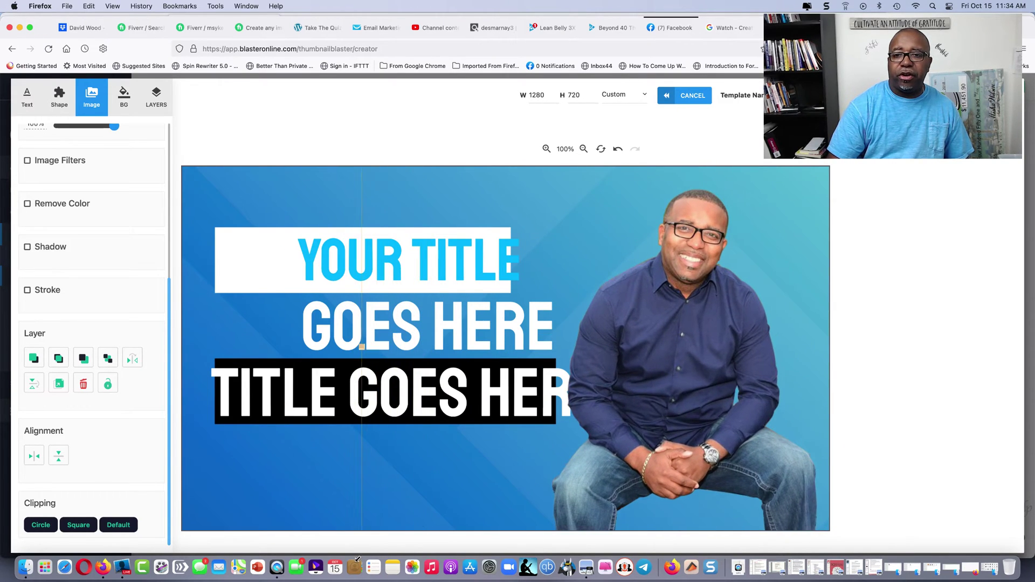
{"action": "left_click_drag", "start_coordinate": [656, 374], "coordinate": [697, 366]}
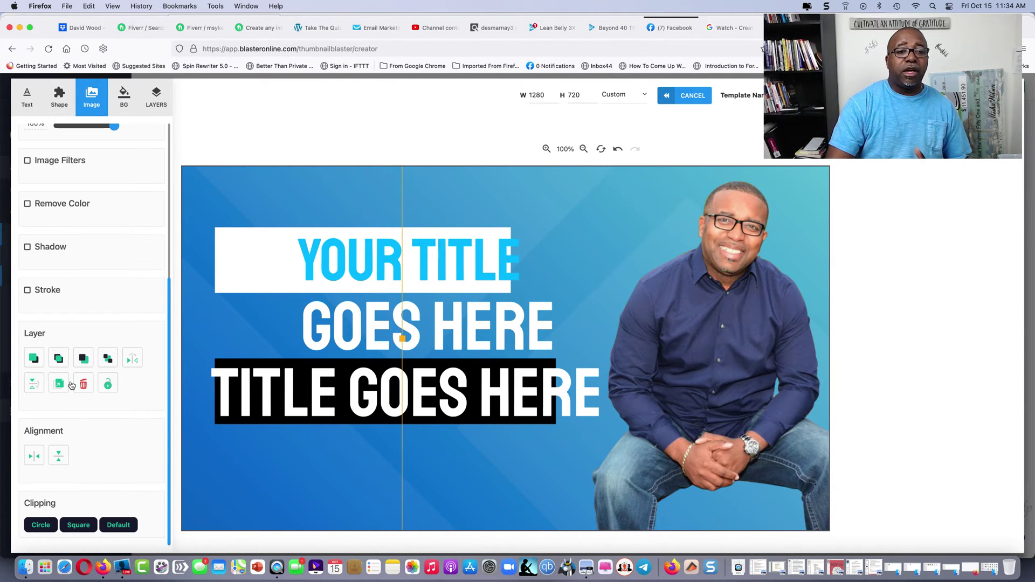
Enable a shadow on the seated man's photo and set its colour to near-white #ebf0f7.
{"action": "left_click", "coordinate": [27, 248]}
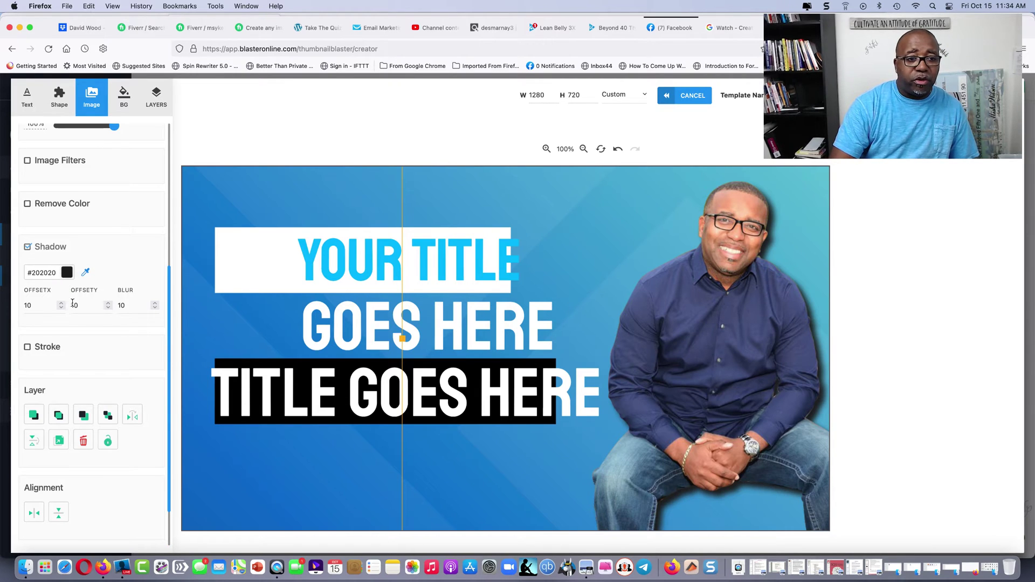
{"action": "left_click", "coordinate": [67, 272]}
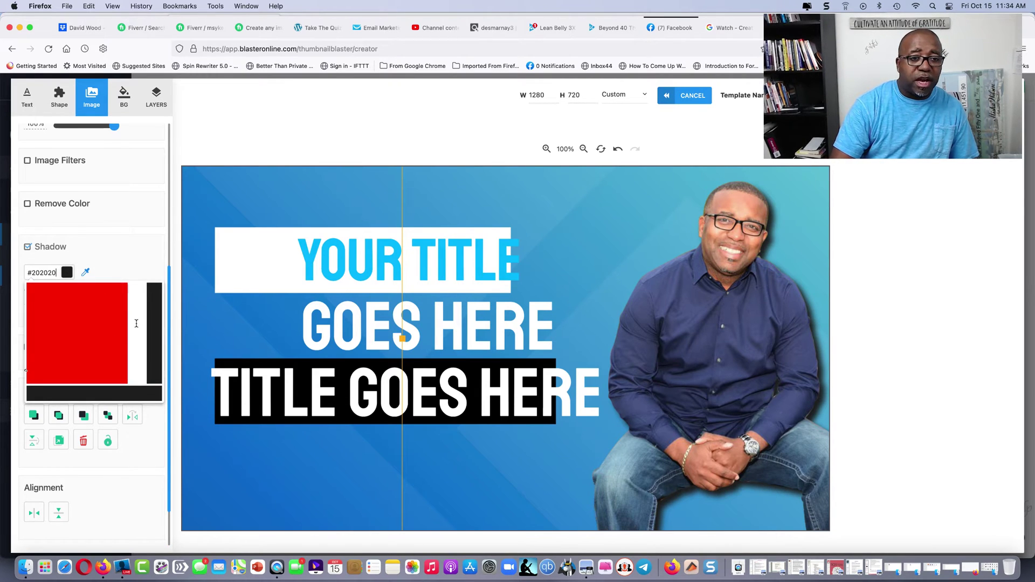
{"action": "left_click", "coordinate": [31, 287]}
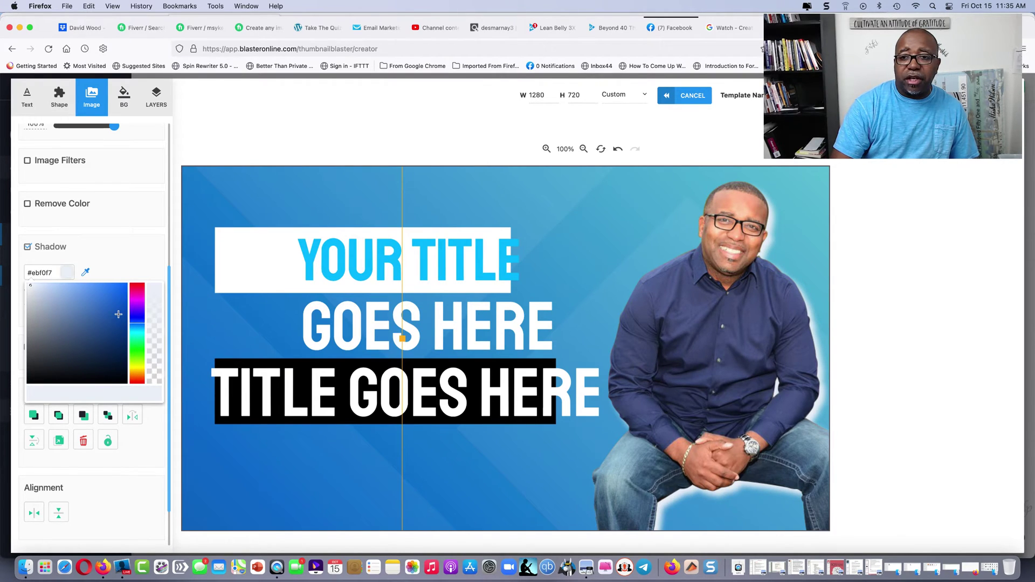
Set the horizontal shadow offset of the seated man's photo to 12.
{"action": "left_click", "coordinate": [128, 248]}
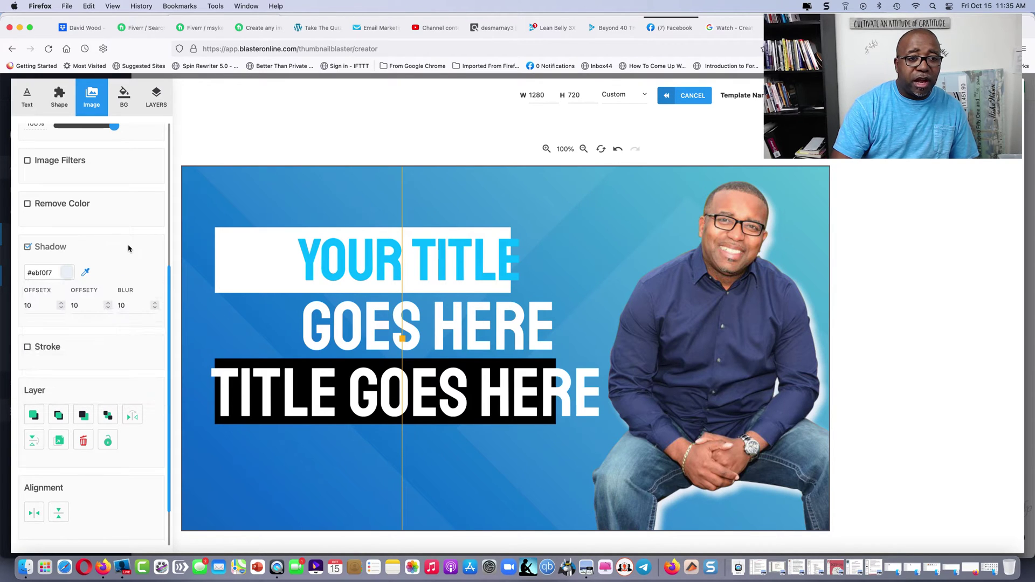
{"action": "left_click", "coordinate": [62, 311]}
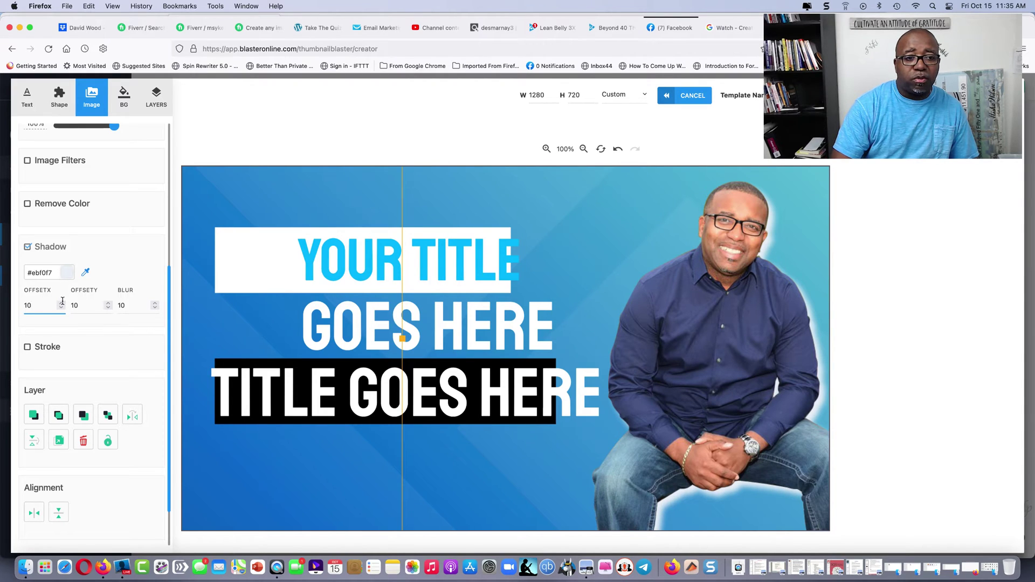
{"action": "left_click", "coordinate": [63, 304]}
{"action": "left_click", "coordinate": [62, 303]}
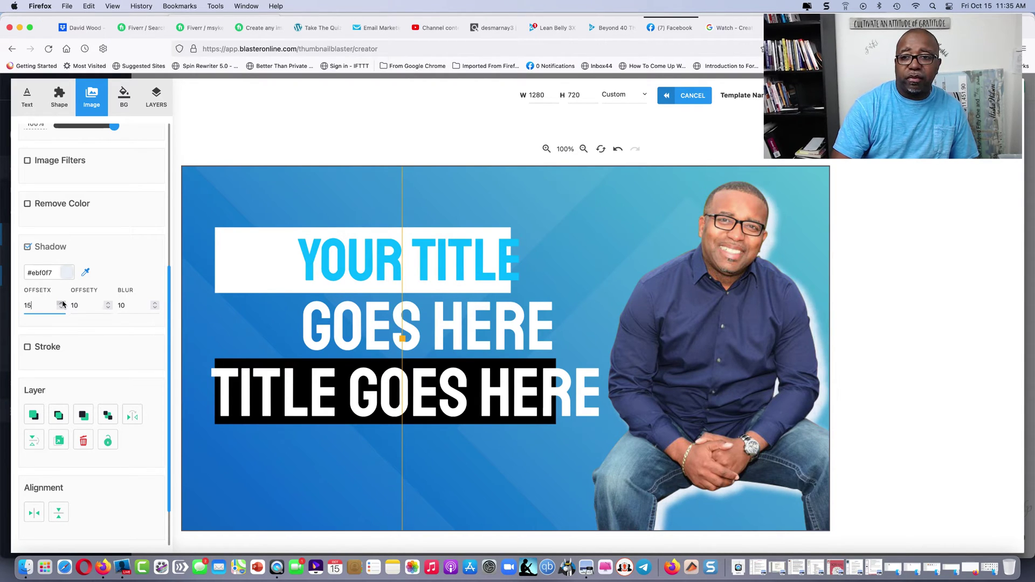
{"action": "left_click", "coordinate": [63, 304]}
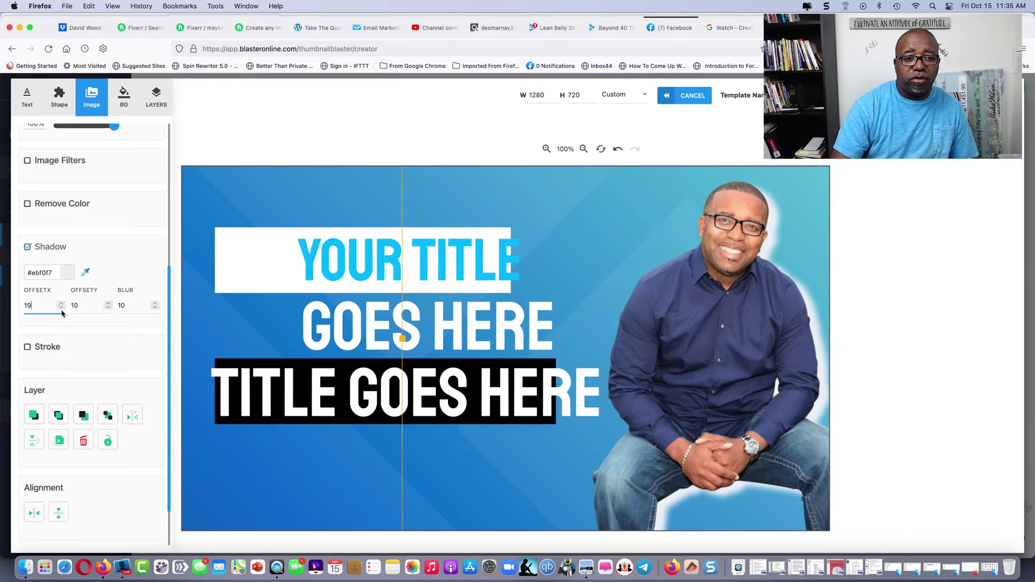
{"action": "left_click", "coordinate": [61, 307]}
{"action": "left_click", "coordinate": [61, 308]}
{"action": "left_click", "coordinate": [61, 308]}
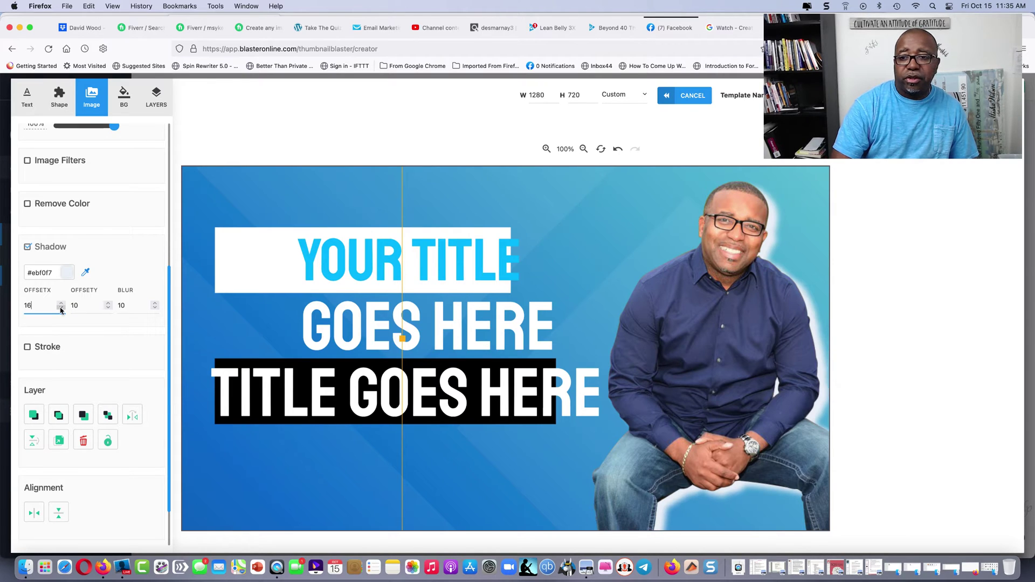
{"action": "left_click", "coordinate": [61, 308]}
{"action": "left_click", "coordinate": [61, 308]}
{"action": "left_click", "coordinate": [61, 308]}
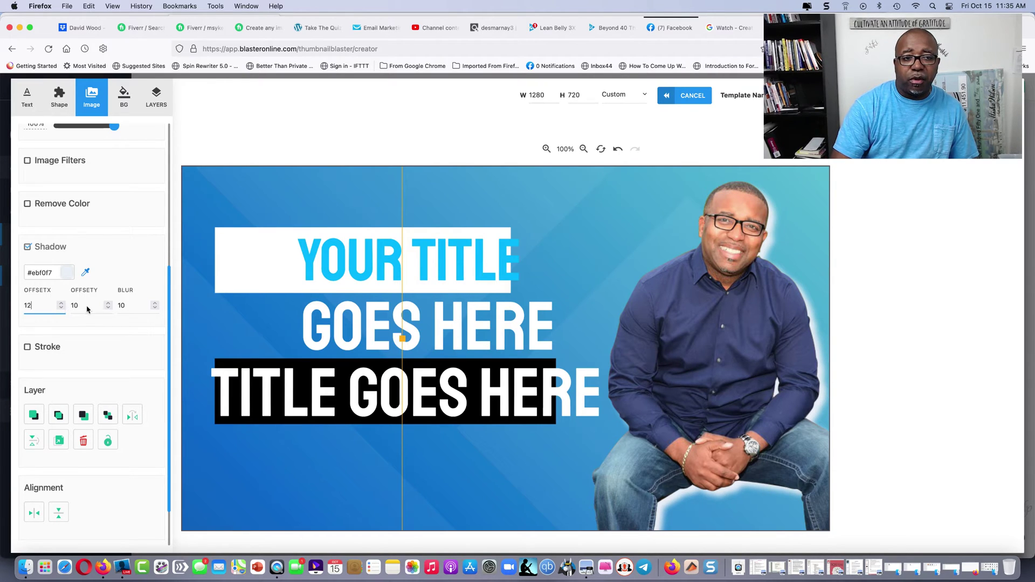
Set the vertical shadow offset of the seated man's photo to 6, keeping the blur at 10.
{"action": "left_click", "coordinate": [108, 308]}
{"action": "left_click", "coordinate": [108, 308]}
{"action": "left_click", "coordinate": [108, 308]}
{"action": "left_click", "coordinate": [108, 308]}
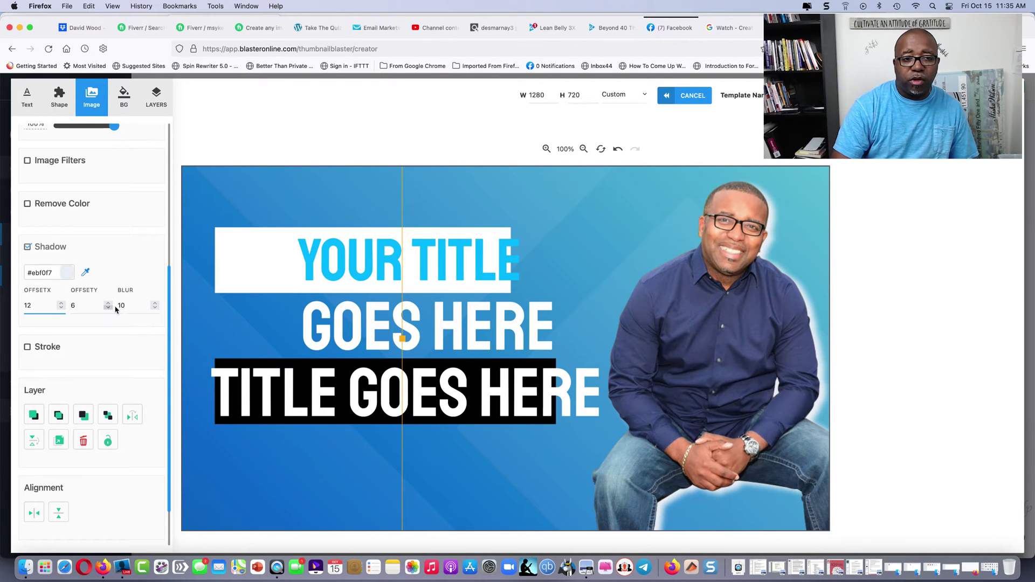
{"action": "left_click", "coordinate": [156, 304]}
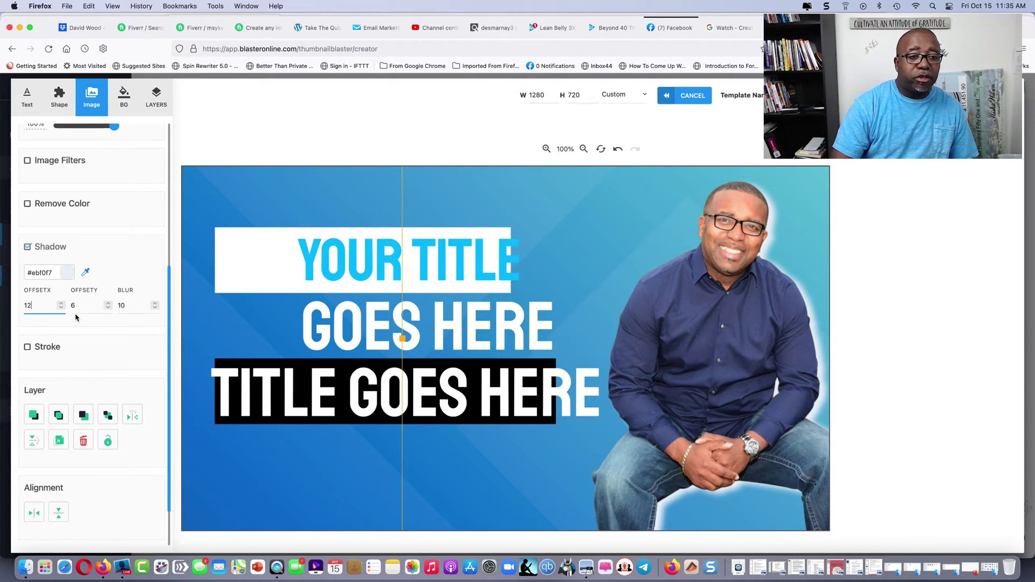
Duplicate the seated man's photo layer together with its shadow.
{"action": "left_click", "coordinate": [60, 441]}
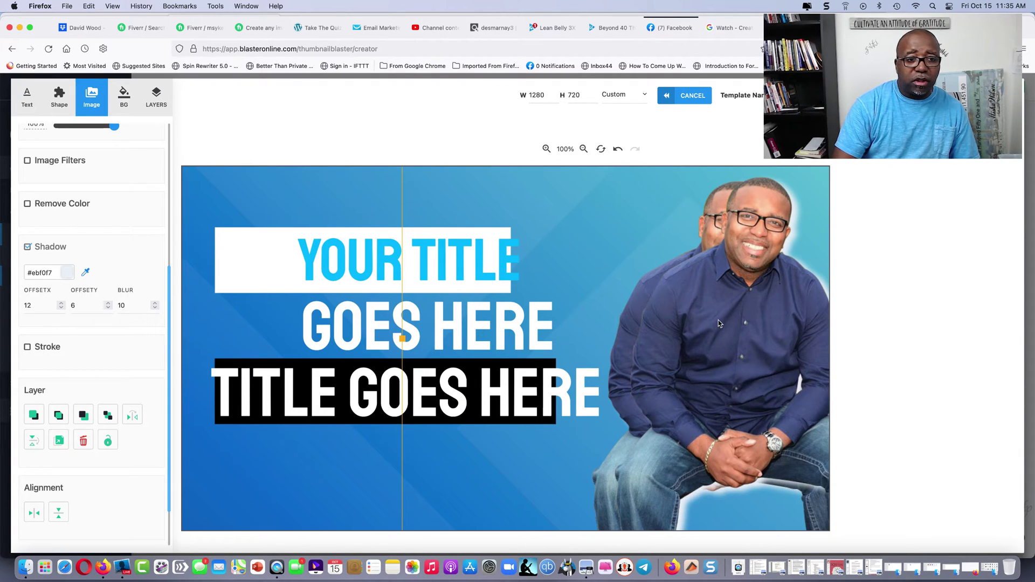
{"action": "scroll", "coordinate": [66, 300], "scroll_direction": "up", "scroll_amount": 2}
{"action": "scroll", "coordinate": [66, 301], "scroll_direction": "up", "scroll_amount": 2}
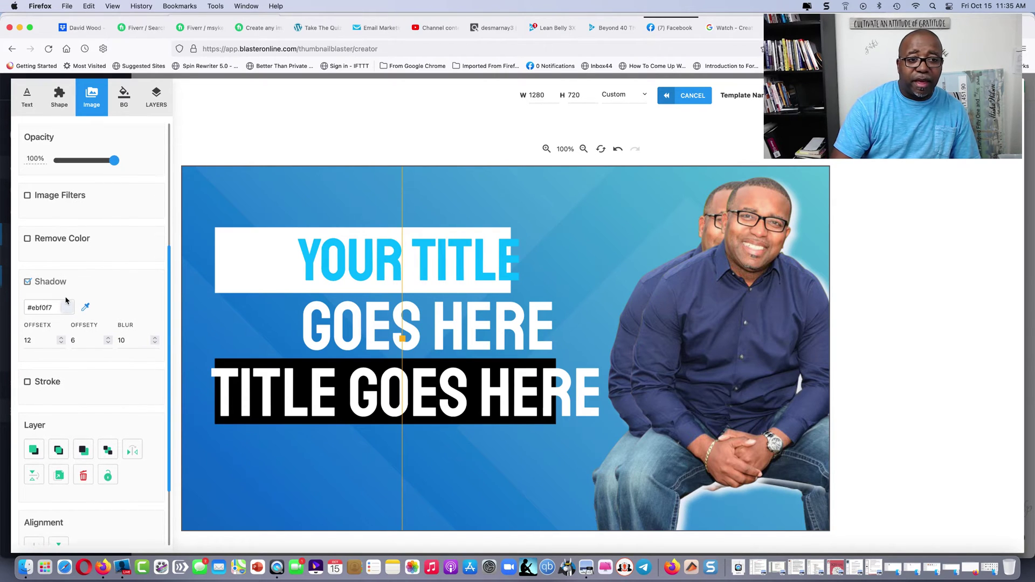
{"action": "scroll", "coordinate": [66, 300], "scroll_direction": "down", "scroll_amount": 1}
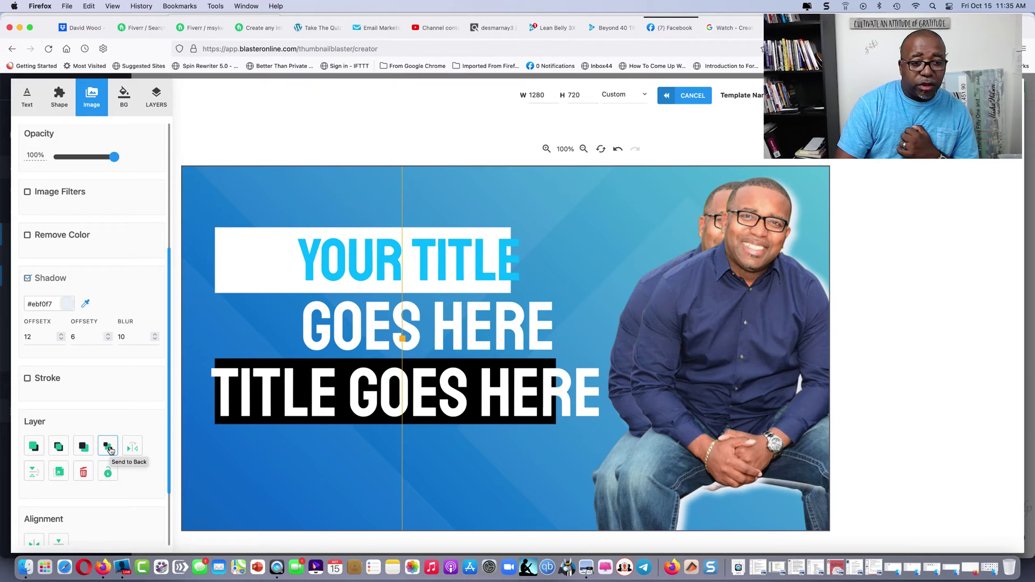
{"action": "left_click", "coordinate": [33, 471]}
{"action": "left_click", "coordinate": [33, 471]}
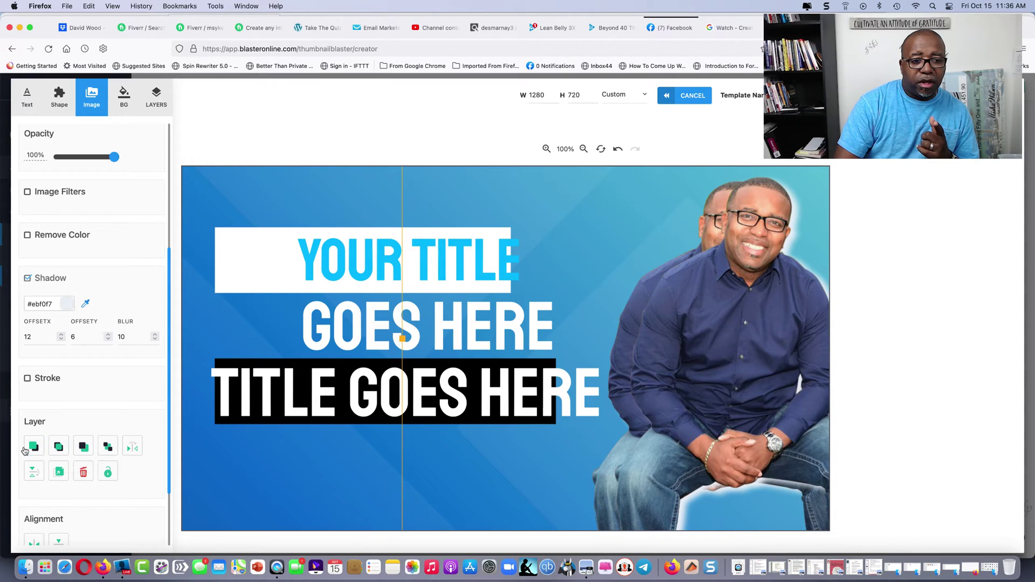
{"action": "left_click", "coordinate": [129, 451]}
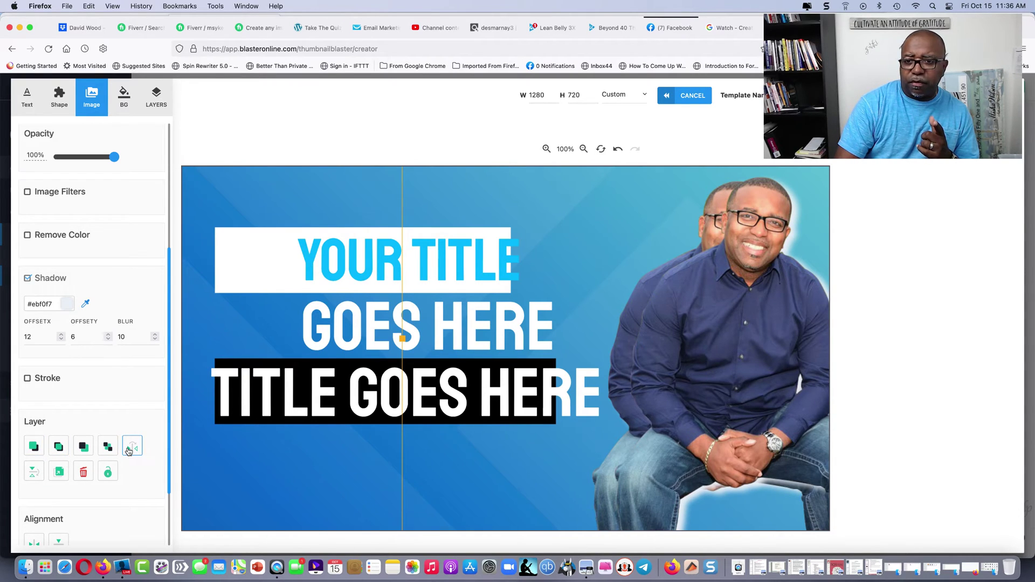
{"action": "left_click", "coordinate": [128, 450]}
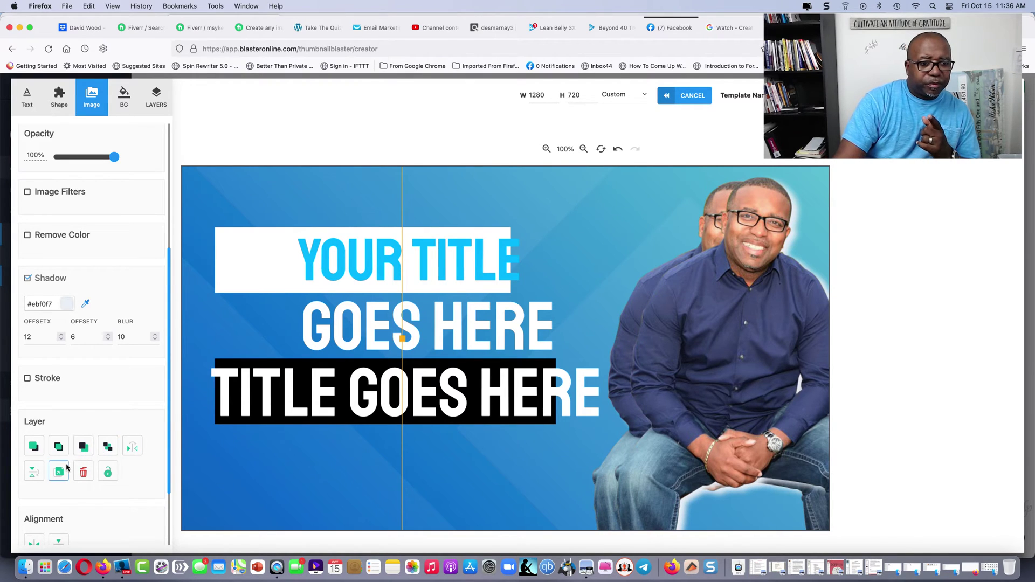
{"action": "scroll", "coordinate": [68, 466], "scroll_direction": "up", "scroll_amount": 2}
{"action": "scroll", "coordinate": [67, 466], "scroll_direction": "down", "scroll_amount": 1}
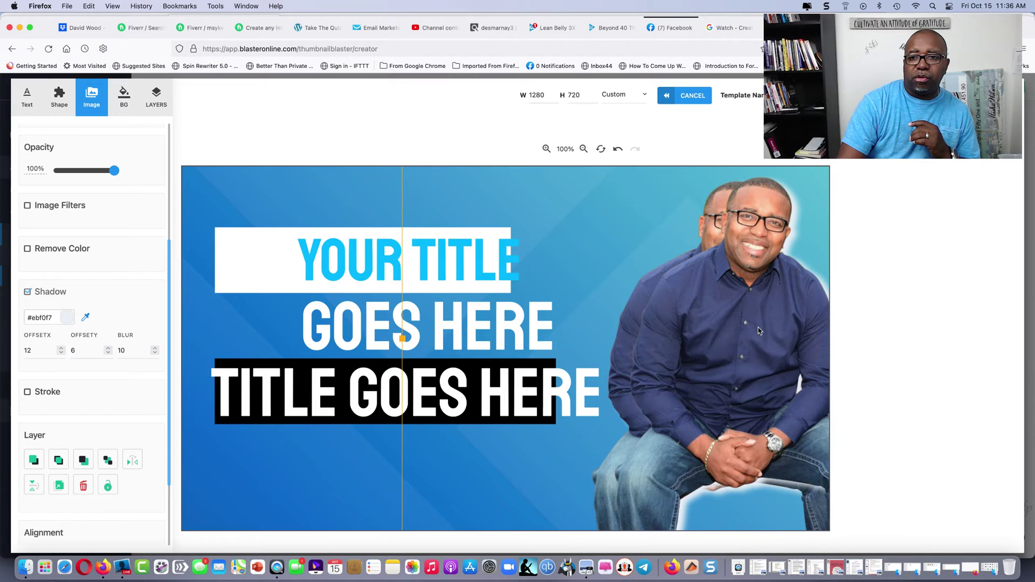
Set the duplicate photo's horizontal shadow offset to -10 and align the duplicate exactly over the original photo.
{"action": "mouse_move", "coordinate": [729, 333]}
{"action": "left_mouse_down"}
{"action": "mouse_move", "coordinate": [674, 332]}
{"action": "mouse_move", "coordinate": [728, 333]}
{"action": "left_mouse_up"}
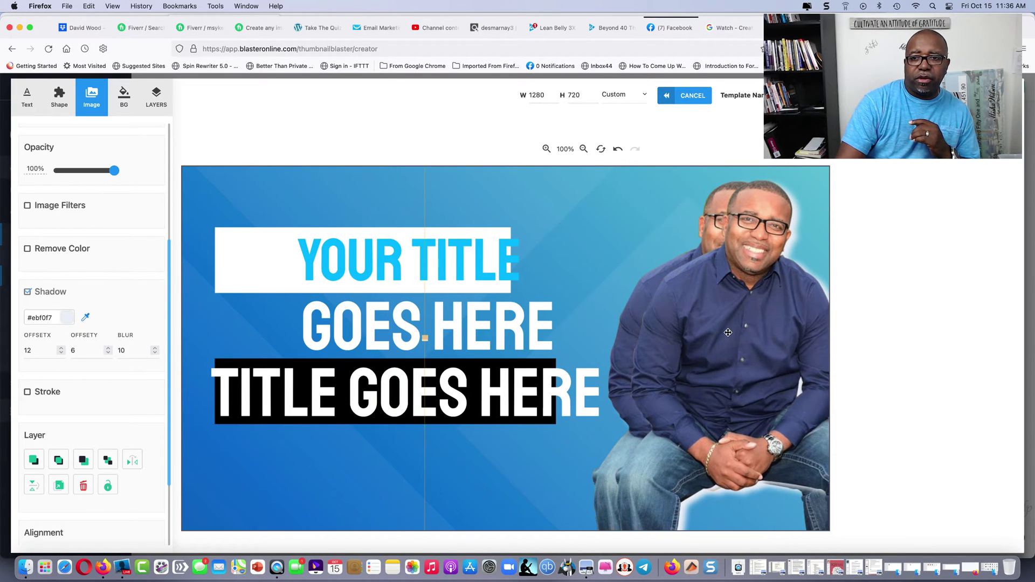
{"action": "left_click", "coordinate": [61, 353]}
{"action": "left_click", "coordinate": [61, 352]}
{"action": "left_click", "coordinate": [61, 353]}
{"action": "left_click", "coordinate": [61, 353]}
{"action": "left_click", "coordinate": [60, 353]}
{"action": "left_click", "coordinate": [61, 353]}
{"action": "left_click", "coordinate": [61, 353]}
{"action": "left_click", "coordinate": [61, 353]}
{"action": "left_click", "coordinate": [61, 354]}
{"action": "left_click", "coordinate": [61, 353]}
{"action": "left_click", "coordinate": [61, 353]}
{"action": "left_click", "coordinate": [61, 353]}
{"action": "left_click", "coordinate": [61, 353]}
{"action": "left_click", "coordinate": [61, 353]}
{"action": "left_click", "coordinate": [61, 354]}
{"action": "left_click", "coordinate": [61, 353]}
{"action": "left_click", "coordinate": [61, 354]}
{"action": "left_click", "coordinate": [61, 354]}
{"action": "left_click", "coordinate": [61, 353]}
{"action": "left_click", "coordinate": [61, 353]}
{"action": "left_click", "coordinate": [61, 353]}
{"action": "left_click", "coordinate": [61, 353]}
{"action": "left_click", "coordinate": [61, 354]}
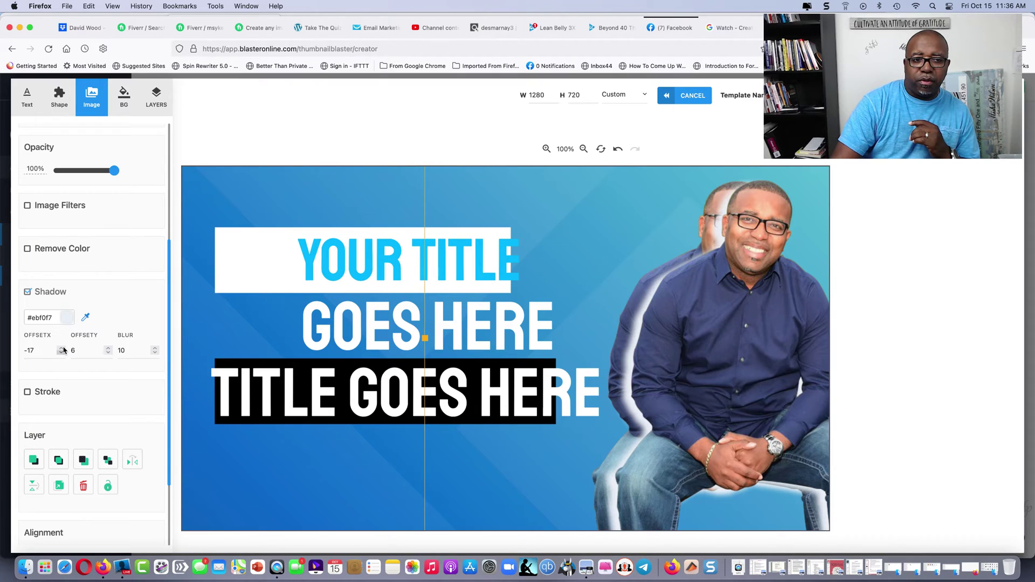
{"action": "left_click", "coordinate": [61, 353]}
{"action": "left_click", "coordinate": [63, 347]}
{"action": "left_click", "coordinate": [63, 348]}
{"action": "left_click", "coordinate": [63, 347]}
{"action": "left_click", "coordinate": [63, 348]}
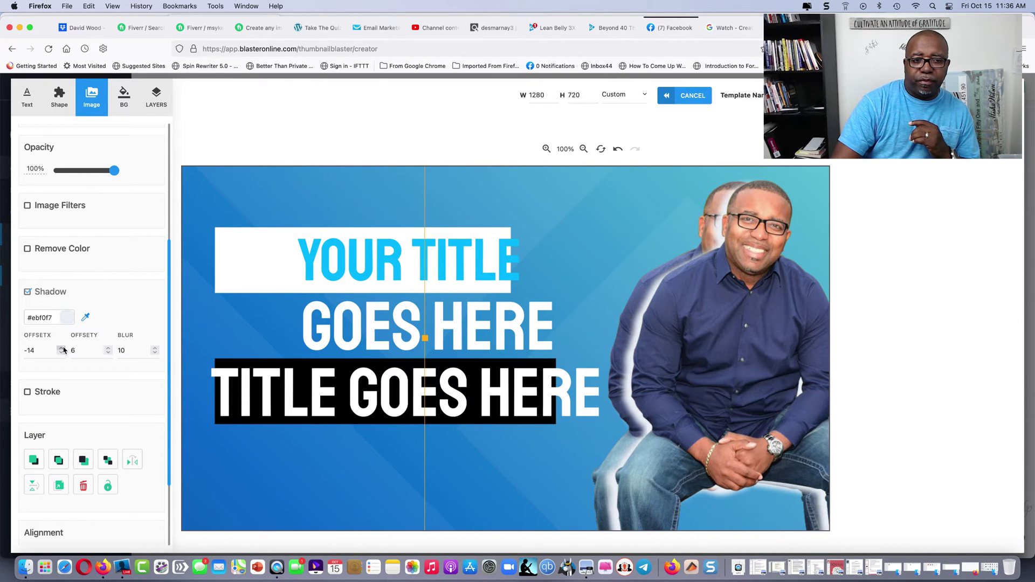
{"action": "left_click", "coordinate": [63, 348]}
{"action": "left_click", "coordinate": [63, 348]}
{"action": "left_click", "coordinate": [62, 348]}
{"action": "left_click", "coordinate": [62, 349]}
{"action": "left_click", "coordinate": [62, 348]}
{"action": "left_click", "coordinate": [63, 349]}
{"action": "left_click", "coordinate": [62, 349]}
{"action": "left_click", "coordinate": [63, 349]}
{"action": "left_click", "coordinate": [63, 349]}
{"action": "left_click", "coordinate": [63, 349]}
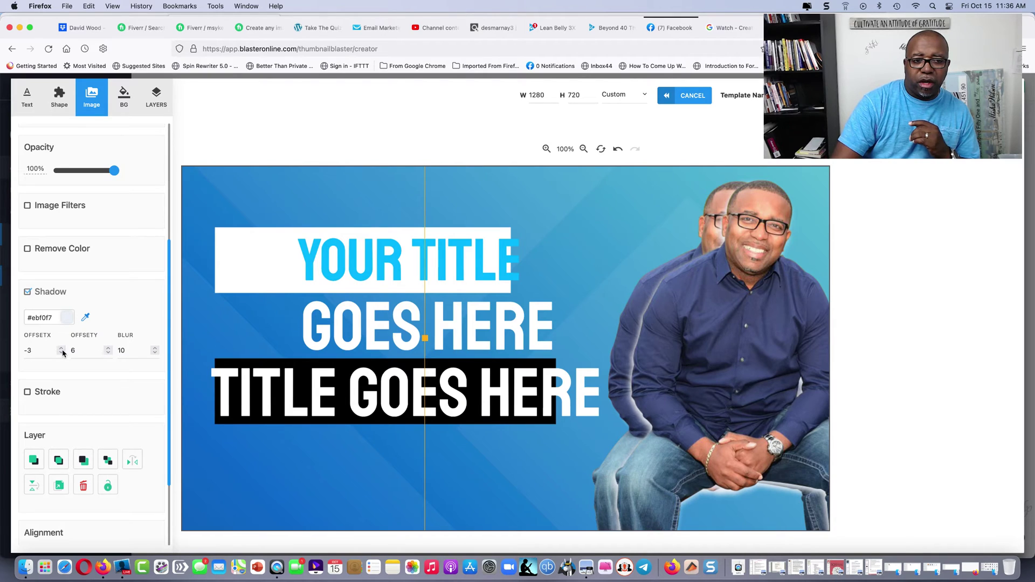
{"action": "left_click", "coordinate": [63, 354]}
{"action": "left_click", "coordinate": [63, 353]}
{"action": "left_click", "coordinate": [63, 353]}
{"action": "left_click", "coordinate": [63, 353]}
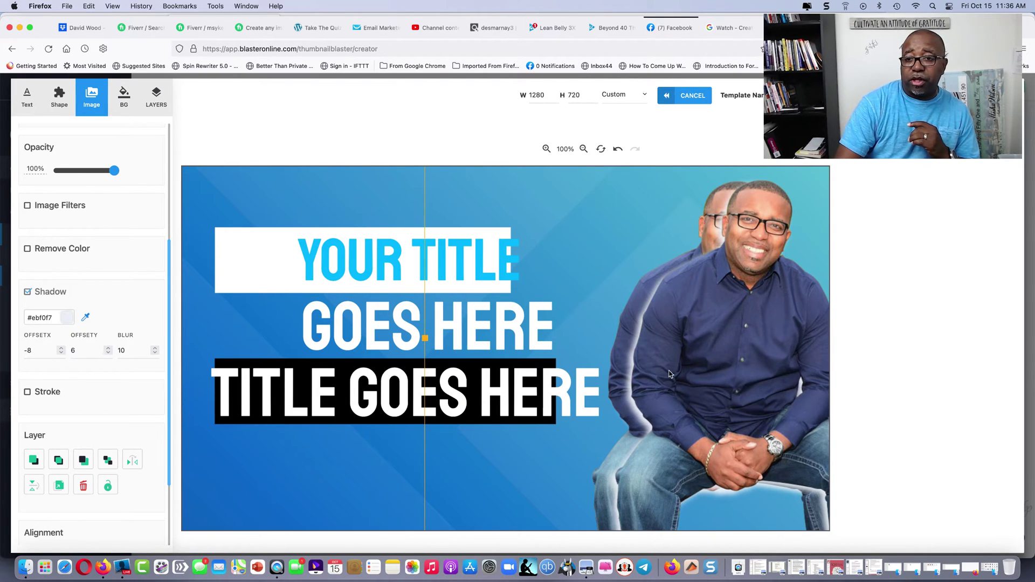
{"action": "left_click_drag", "start_coordinate": [704, 367], "coordinate": [683, 363]}
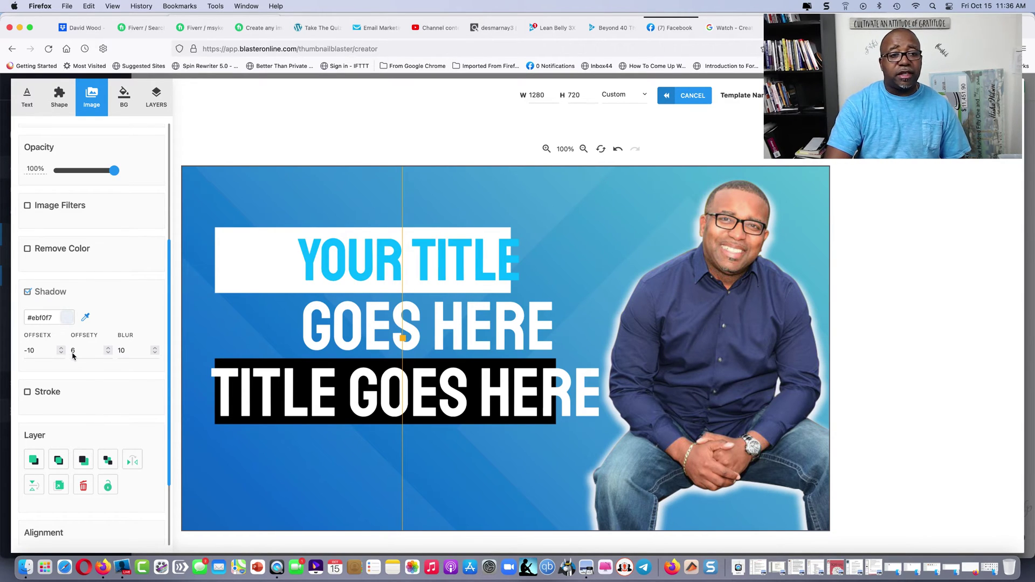
Move the blue YOUR TITLE text so that it sits fully inside the white box.
{"action": "left_click", "coordinate": [440, 262]}
{"action": "left_click_drag", "start_coordinate": [348, 262], "coordinate": [278, 259]}
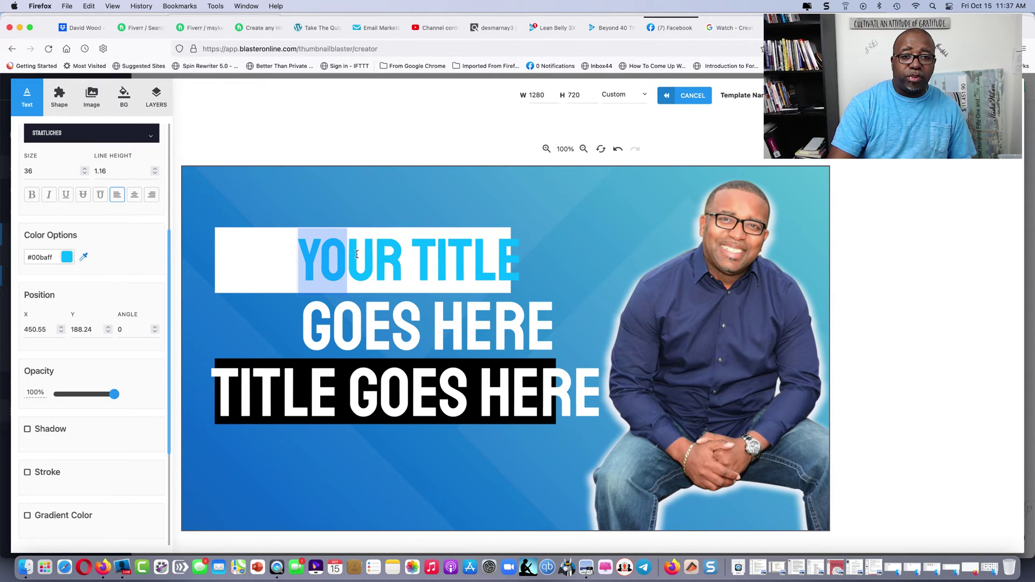
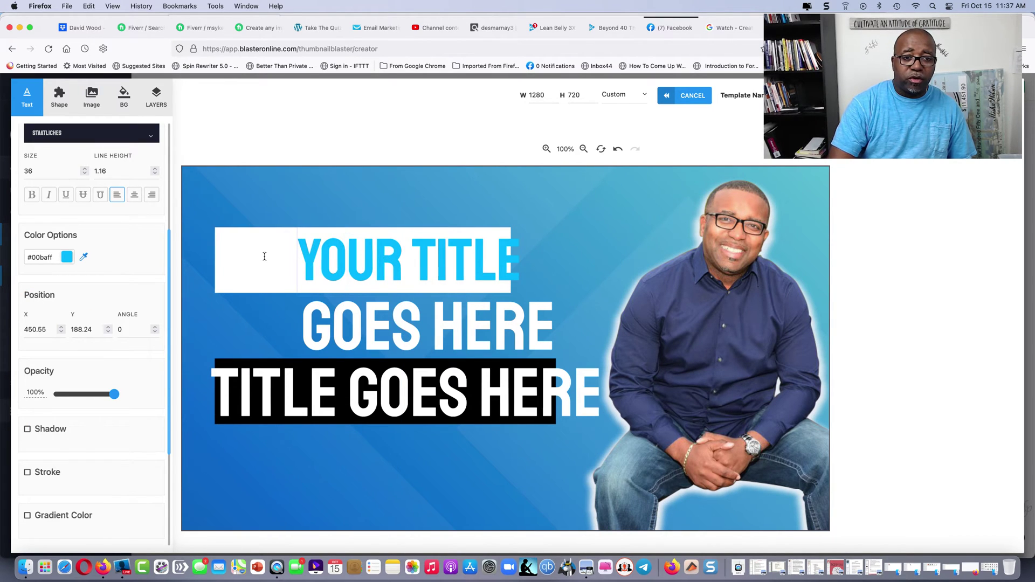
{"action": "left_click", "coordinate": [351, 262]}
{"action": "left_click_drag", "start_coordinate": [351, 261], "coordinate": [286, 252]}
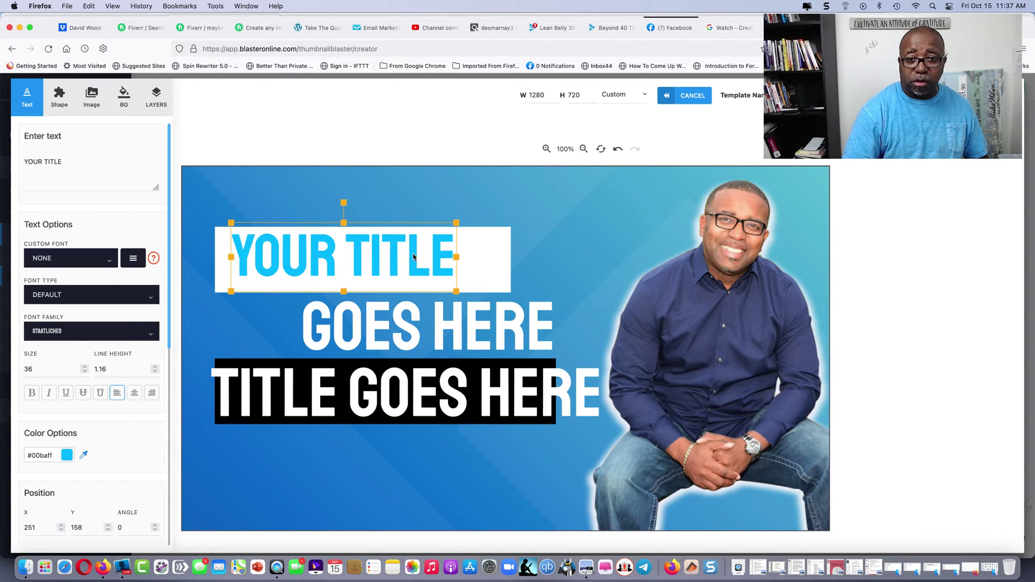
Replace the YOUR TITLE text in the white box with HOW TO.
{"action": "left_click", "coordinate": [451, 252]}
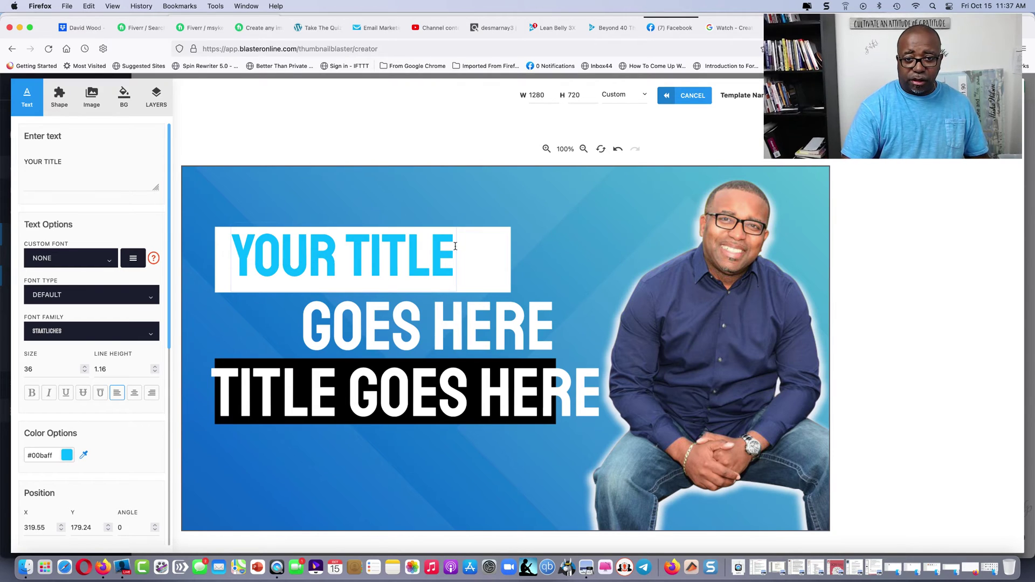
{"action": "left_click_drag", "start_coordinate": [453, 252], "coordinate": [214, 259]}
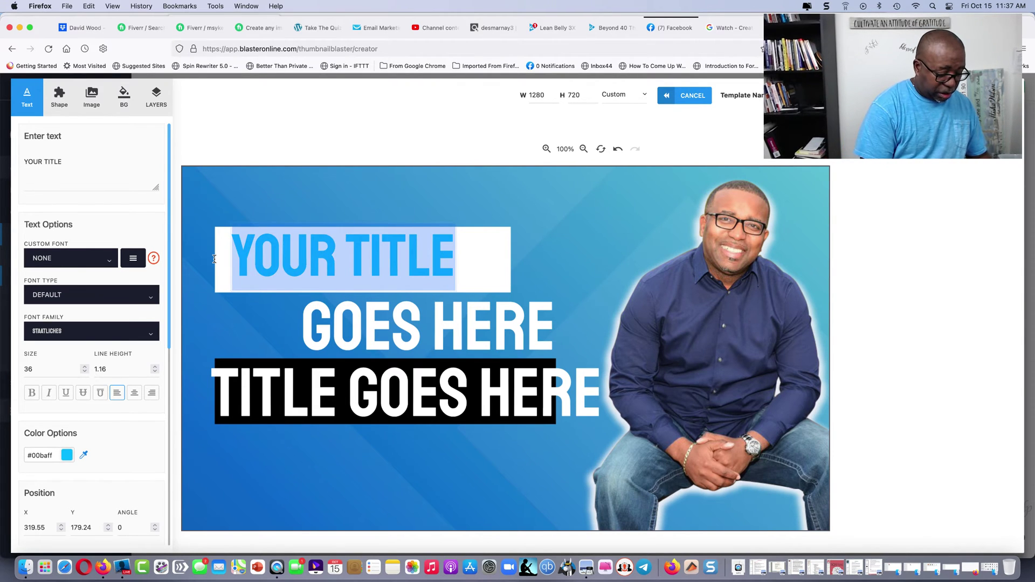
{"action": "type", "text": "HOW TO"}
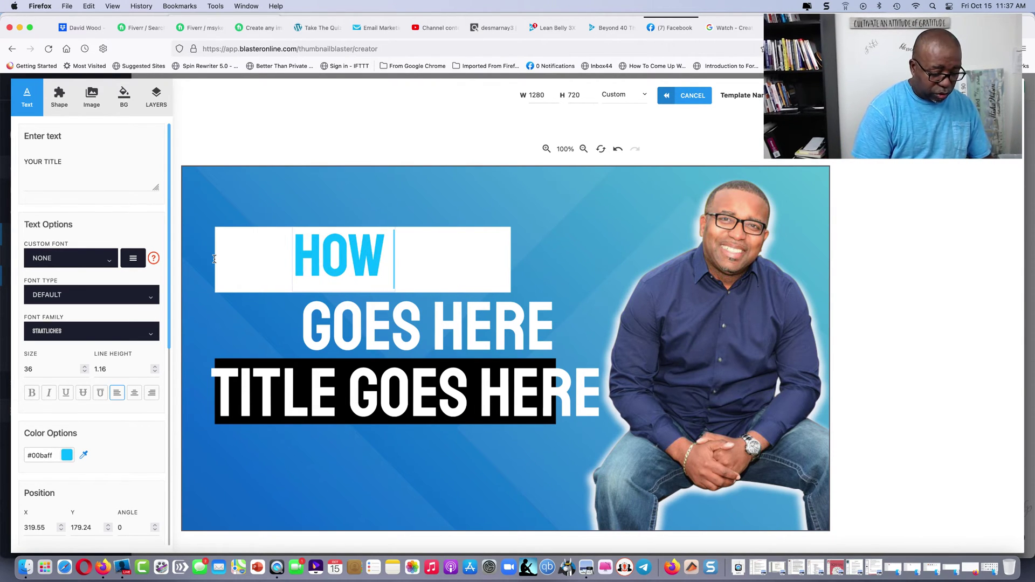
Move the GOES HERE text left so that it sits beneath the HOW TO line.
{"action": "left_click", "coordinate": [378, 317]}
{"action": "double_click", "coordinate": [381, 315]}
{"action": "left_click_drag", "start_coordinate": [412, 314], "coordinate": [348, 315]}
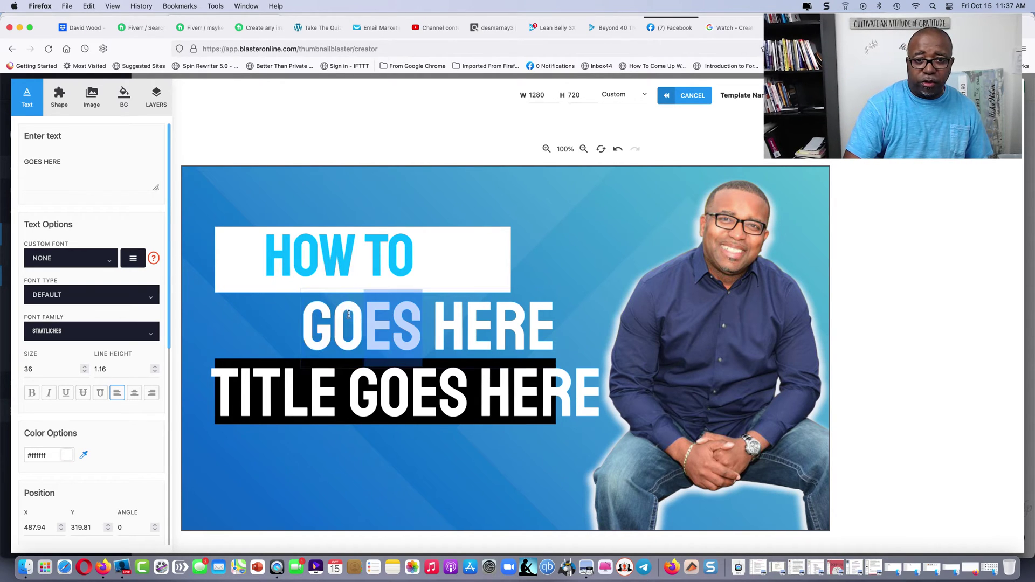
{"action": "left_click", "coordinate": [342, 296]}
{"action": "left_click", "coordinate": [352, 263]}
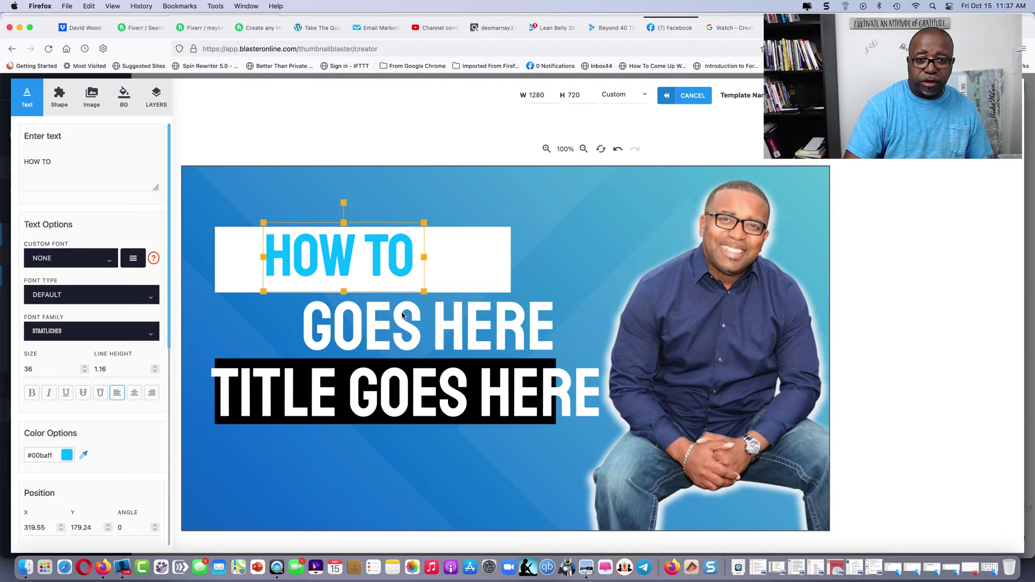
{"action": "left_click", "coordinate": [405, 317]}
{"action": "left_click_drag", "start_coordinate": [378, 317], "coordinate": [313, 315]}
Replace the GOES HERE text beneath the white box with MOTIVATE.
{"action": "double_click", "coordinate": [421, 312]}
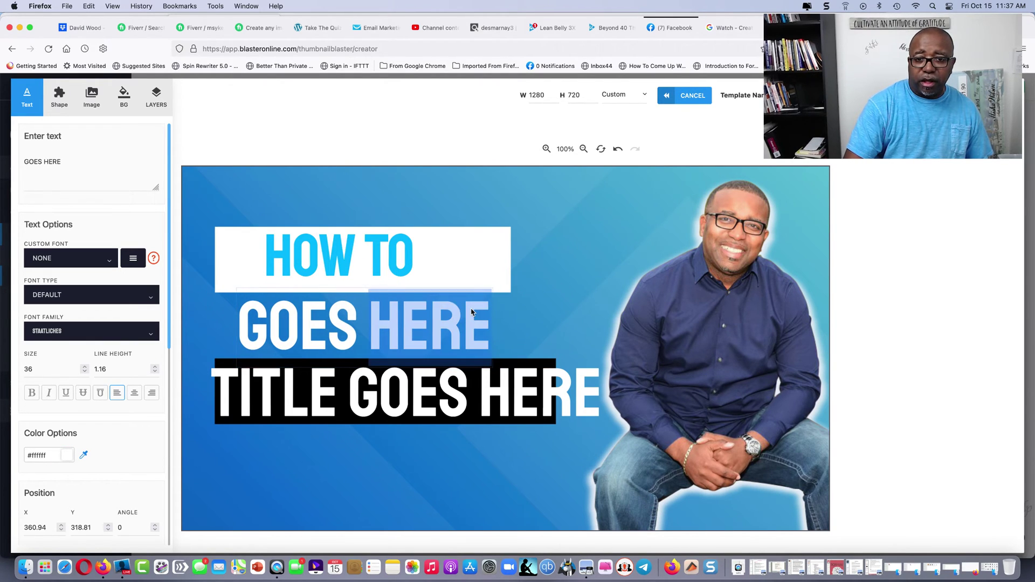
{"action": "left_click", "coordinate": [481, 309]}
{"action": "left_click_drag", "start_coordinate": [491, 316], "coordinate": [249, 324]}
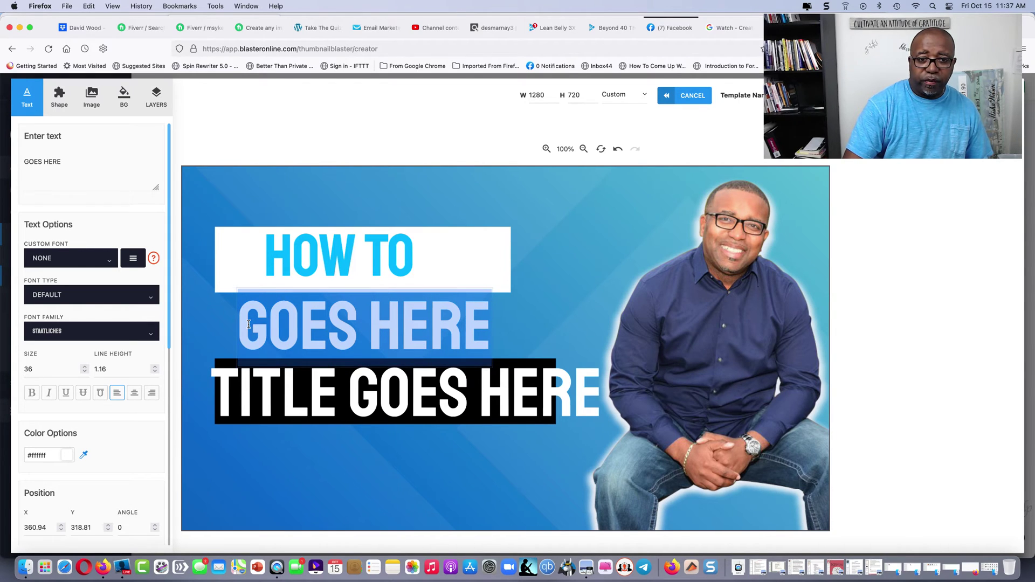
{"action": "type", "text": "MOTIVATE"}
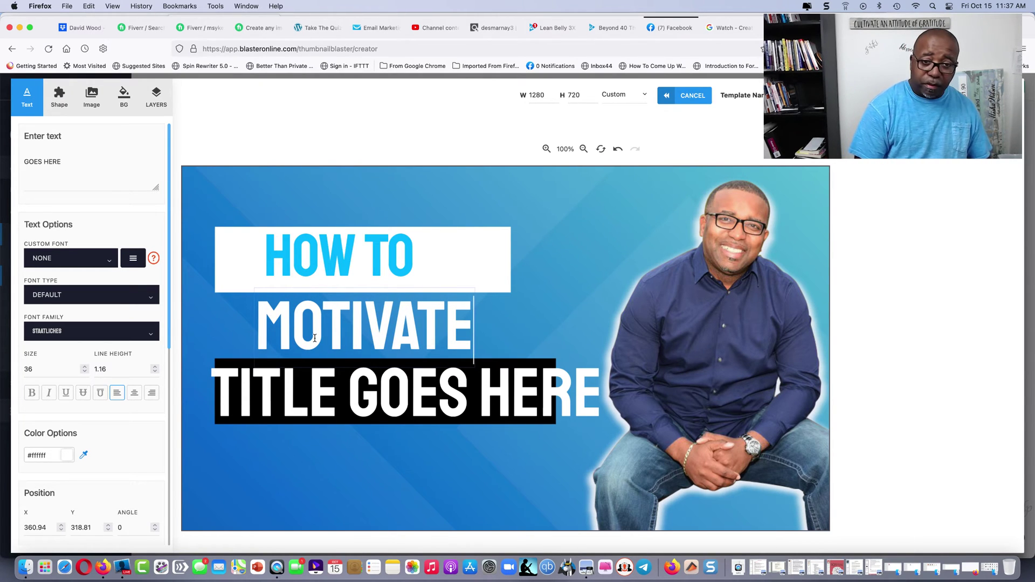
Replace the TITLE GOES HERE text in the black box with YOURSELF TO SUCCESS.
{"action": "left_click", "coordinate": [554, 394]}
{"action": "double_click", "coordinate": [593, 380]}
{"action": "left_click_drag", "start_coordinate": [593, 380], "coordinate": [686, 351]}
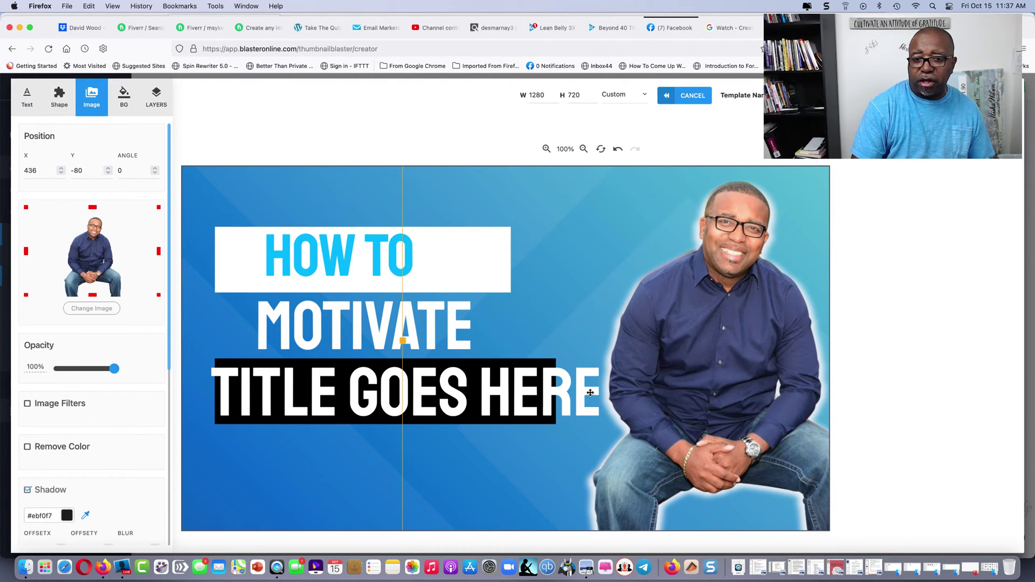
{"action": "left_click", "coordinate": [275, 403]}
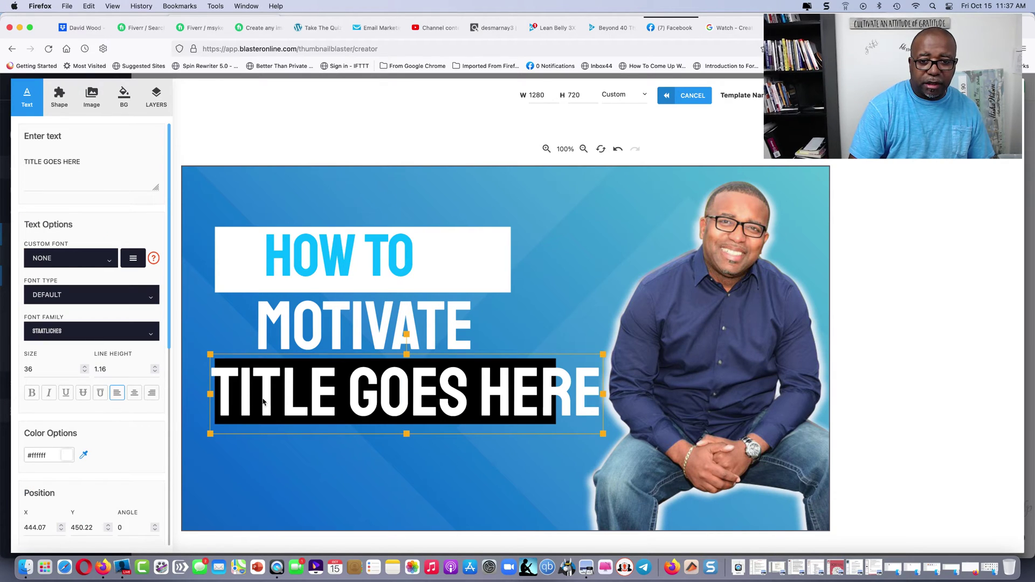
{"action": "double_click", "coordinate": [240, 399]}
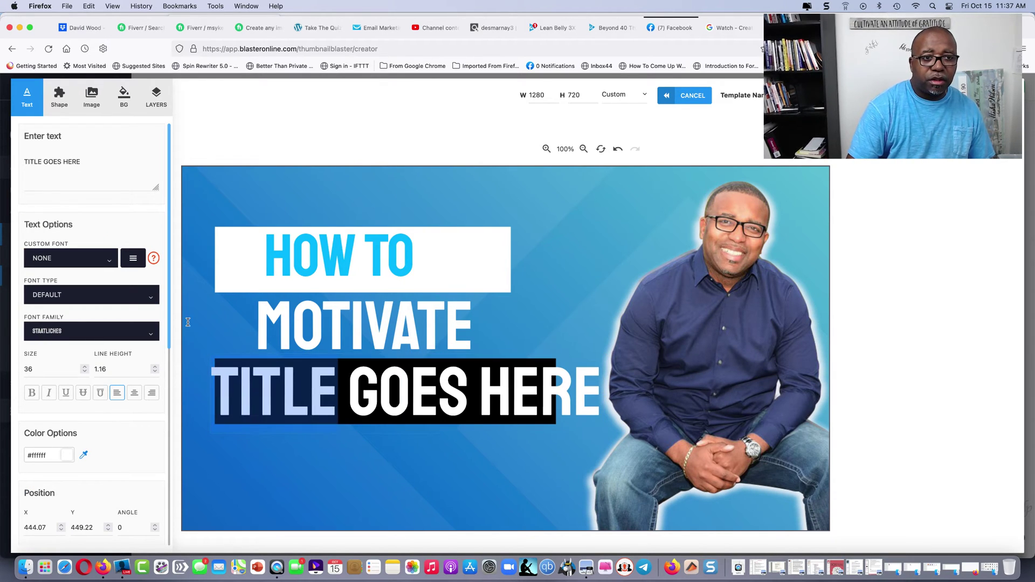
{"action": "left_click_drag", "start_coordinate": [80, 161], "coordinate": [14, 162]}
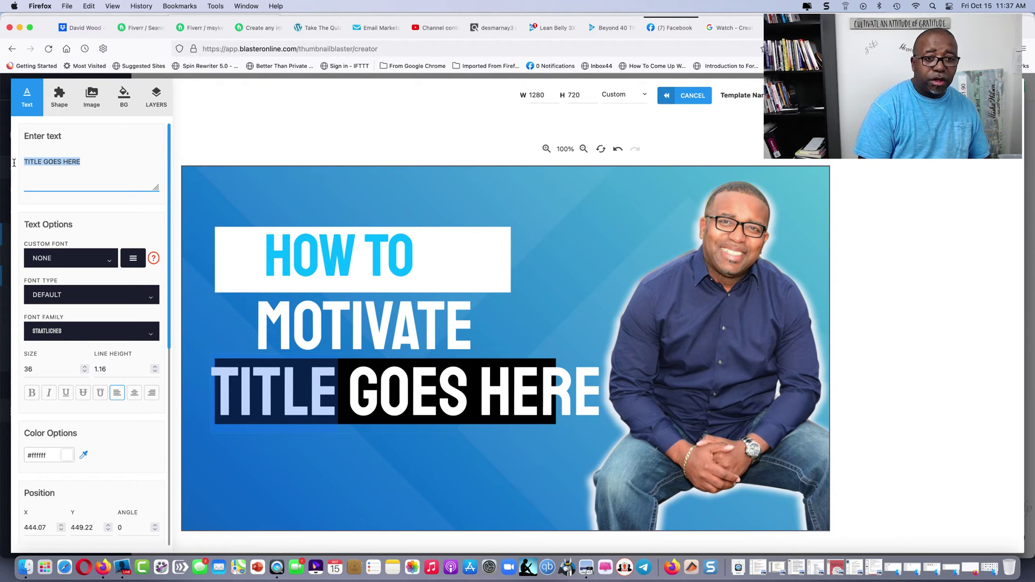
{"action": "type", "text": "YO"}
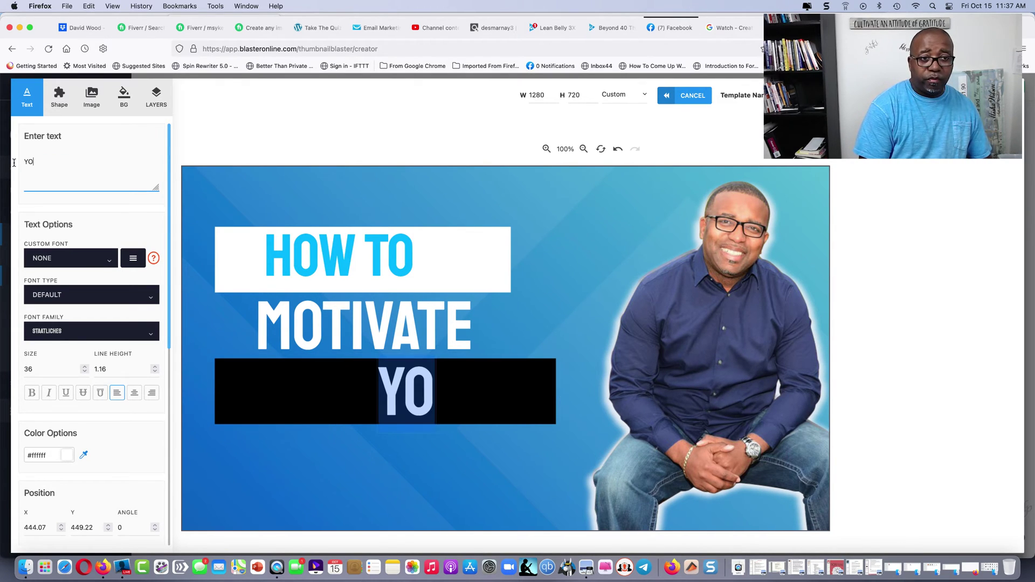
{"action": "type", "text": "URSE"}
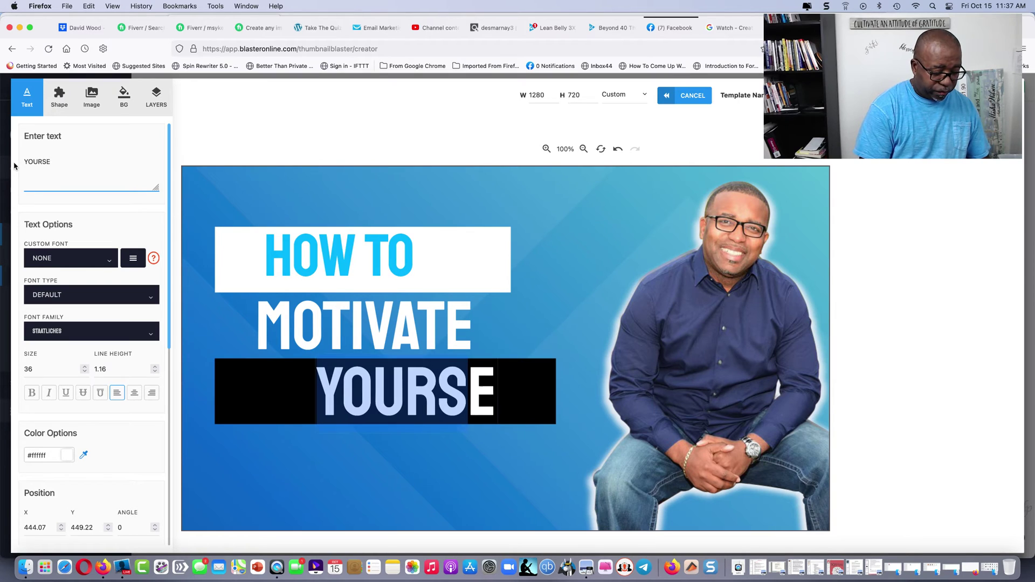
{"action": "type", "text": "LF TO SUC"}
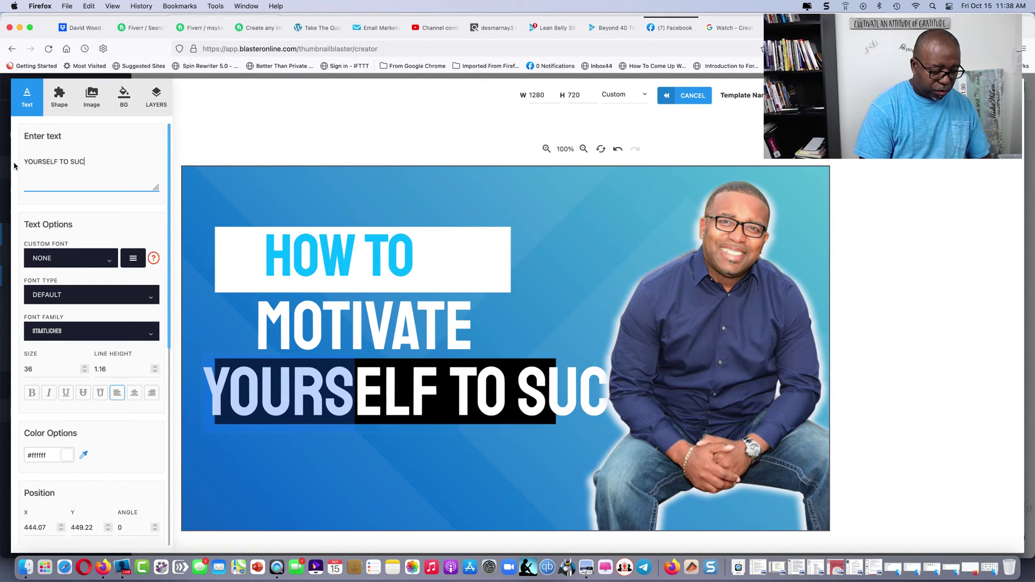
{"action": "type", "text": "CESS"}
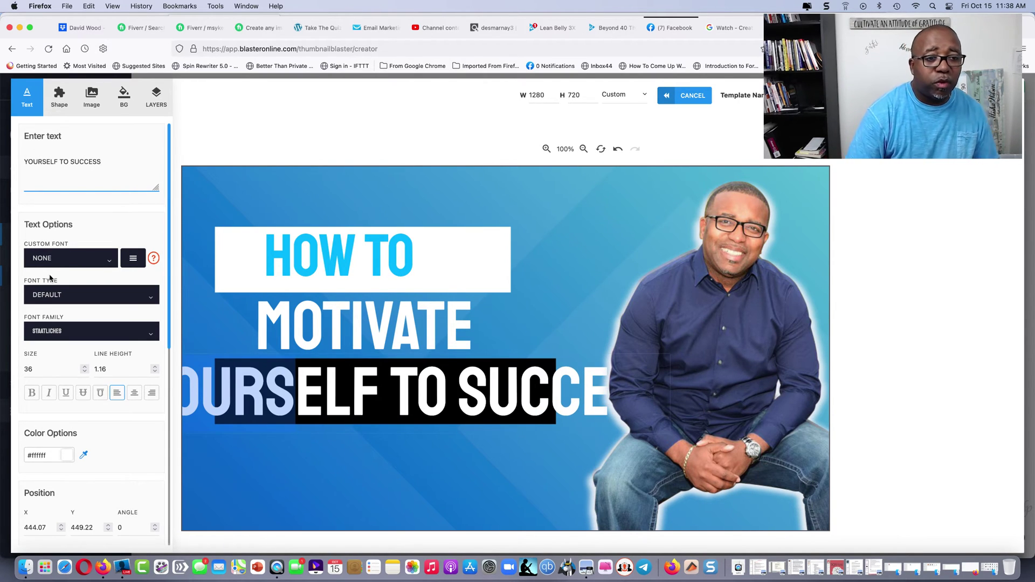
Reduce the font size of the YOURSELF TO SUCCESS text to 27.
{"action": "left_click", "coordinate": [85, 372]}
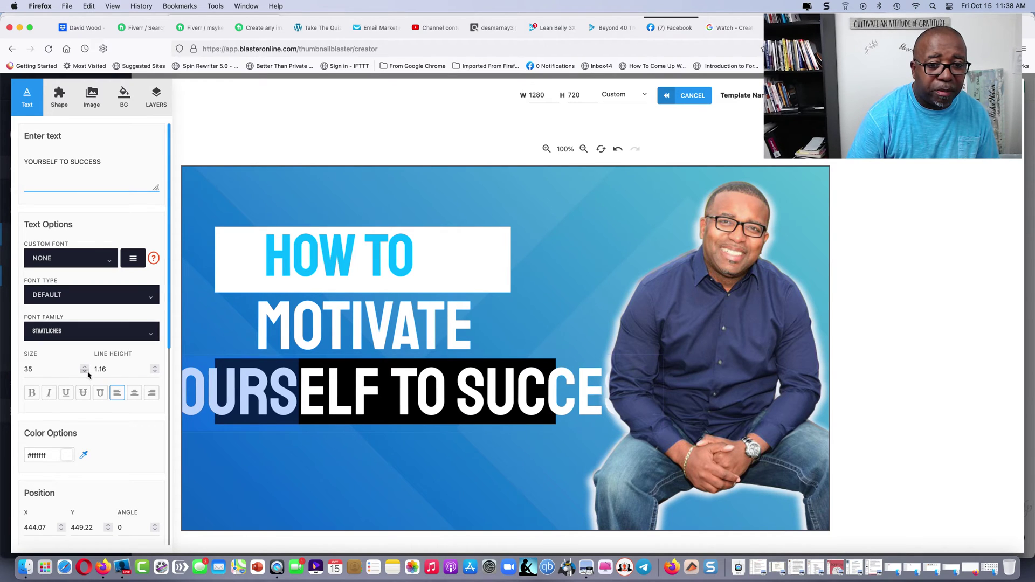
{"action": "left_click", "coordinate": [85, 371]}
{"action": "left_click", "coordinate": [84, 372]}
{"action": "left_click", "coordinate": [85, 372]}
{"action": "left_click", "coordinate": [84, 371]}
{"action": "left_click", "coordinate": [217, 421]}
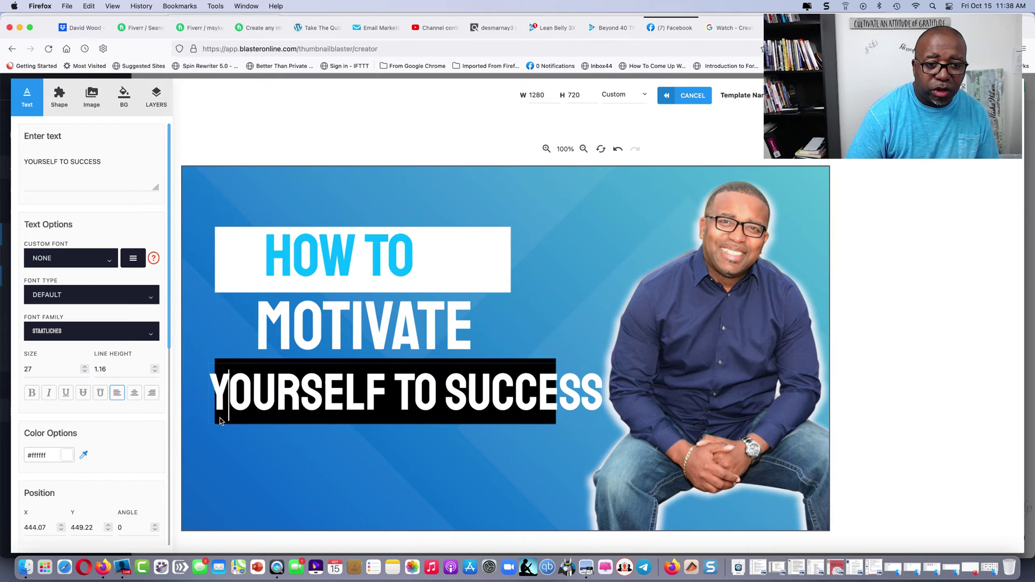
{"action": "key", "text": "Left"}
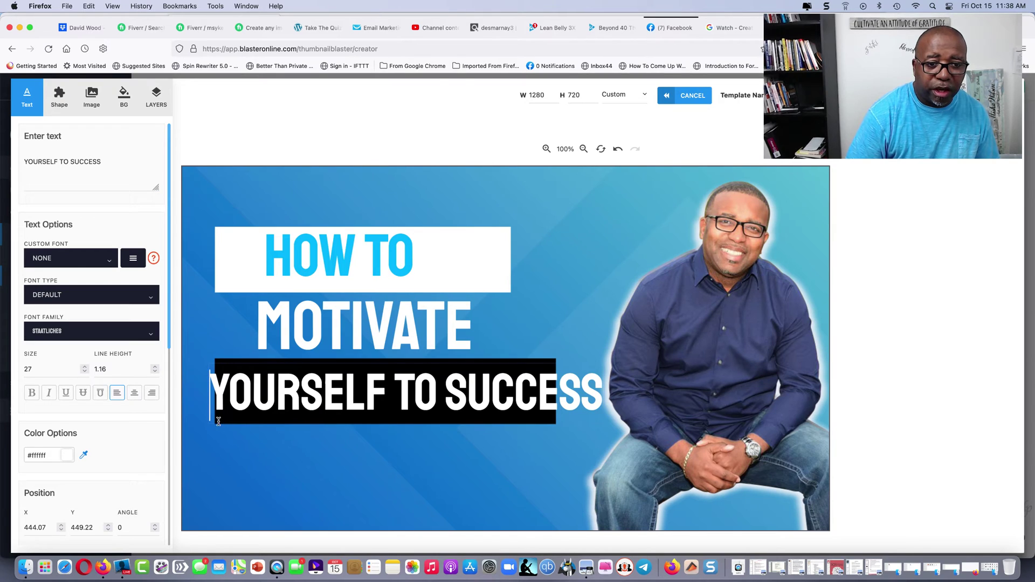
Widen the black box on both sides and position the YOURSELF TO SUCCESS text fully inside it.
{"action": "left_click", "coordinate": [224, 362]}
{"action": "left_click_drag", "start_coordinate": [201, 392], "coordinate": [187, 391]}
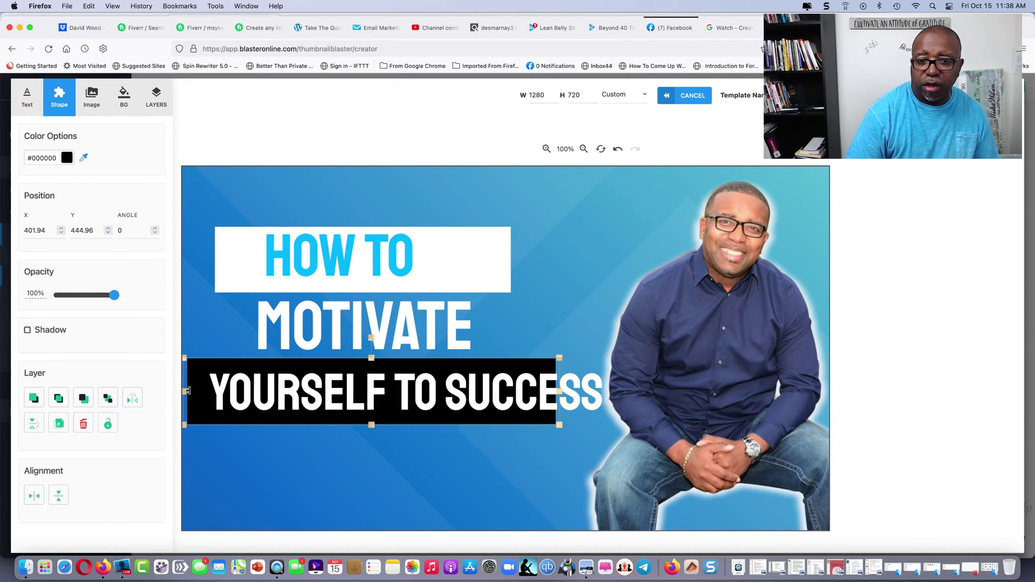
{"action": "left_click", "coordinate": [350, 388]}
{"action": "left_click_drag", "start_coordinate": [351, 388], "coordinate": [348, 386]}
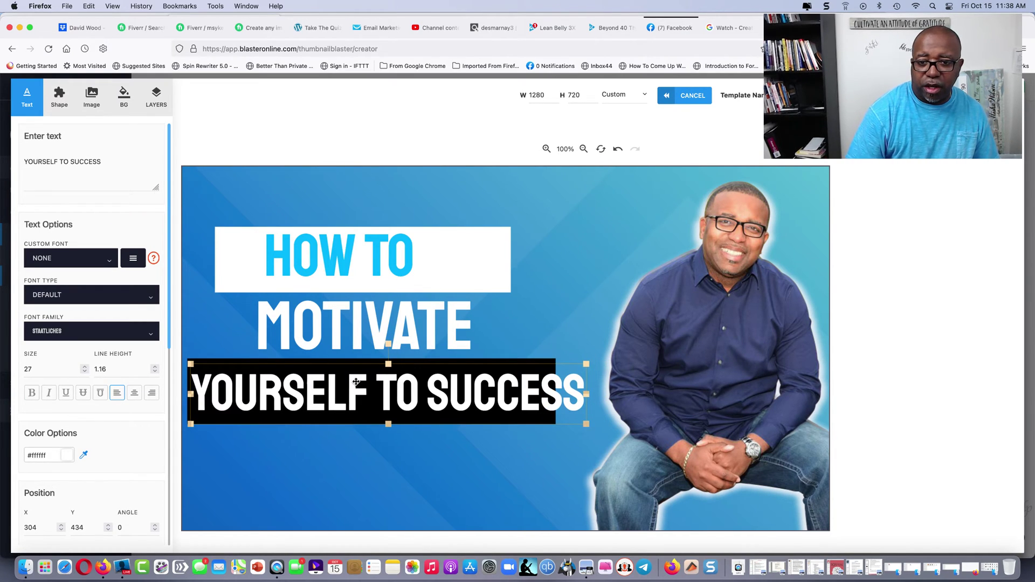
{"action": "left_click", "coordinate": [481, 364]}
{"action": "left_click_drag", "start_coordinate": [560, 391], "coordinate": [613, 392]}
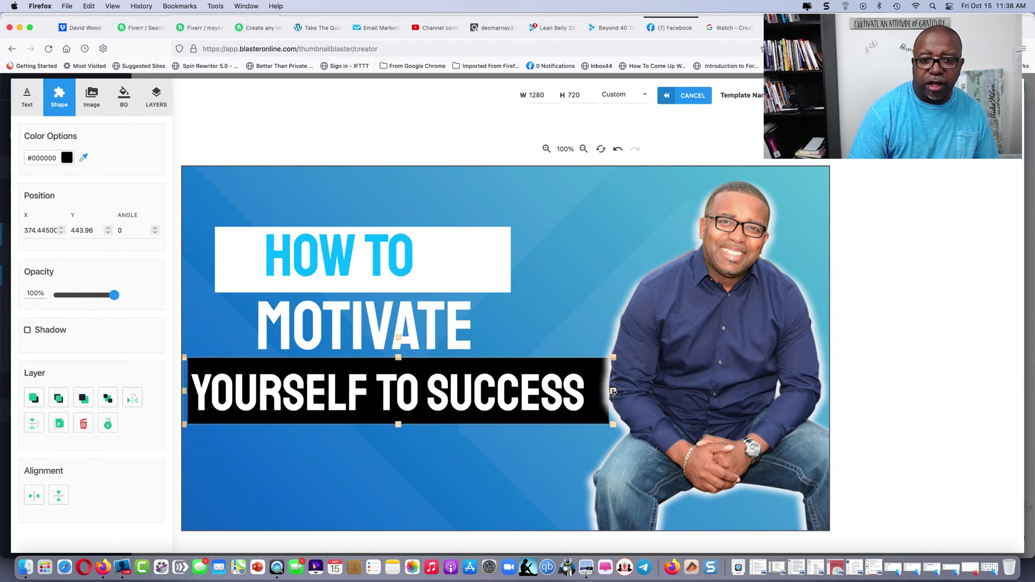
{"action": "left_click", "coordinate": [330, 389]}
{"action": "left_click_drag", "start_coordinate": [320, 389], "coordinate": [327, 388]}
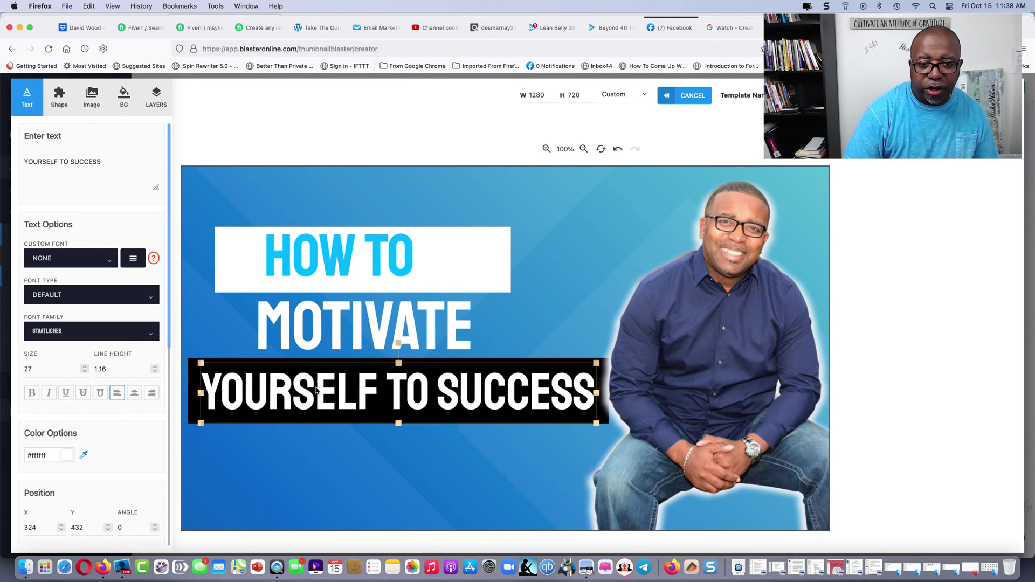
{"action": "left_click", "coordinate": [314, 466]}
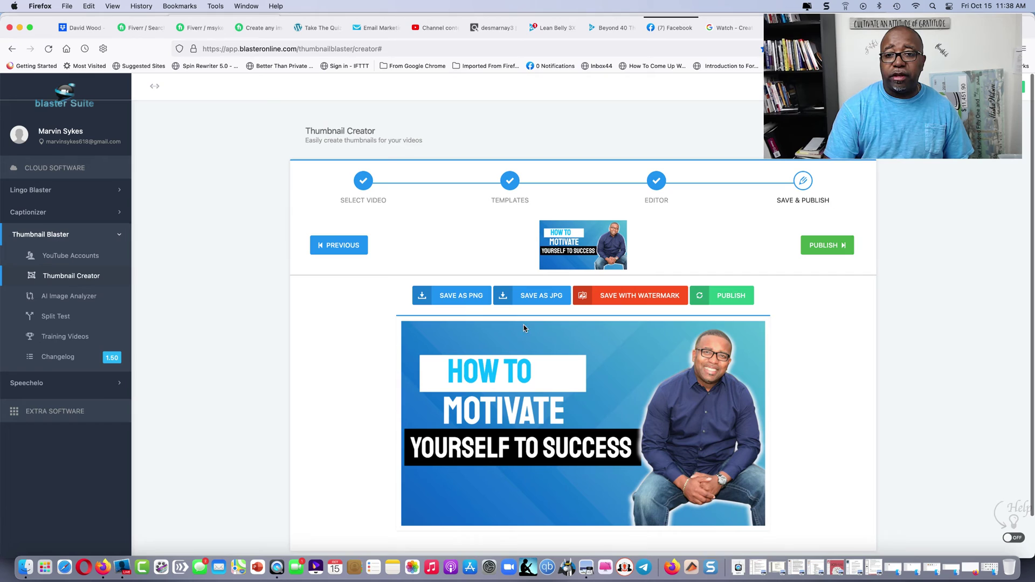
Save the finished thumbnail as the PNG file How to motivate yourself and switch to the video's upload details in YouTube Studio.
{"action": "left_click", "coordinate": [474, 302]}
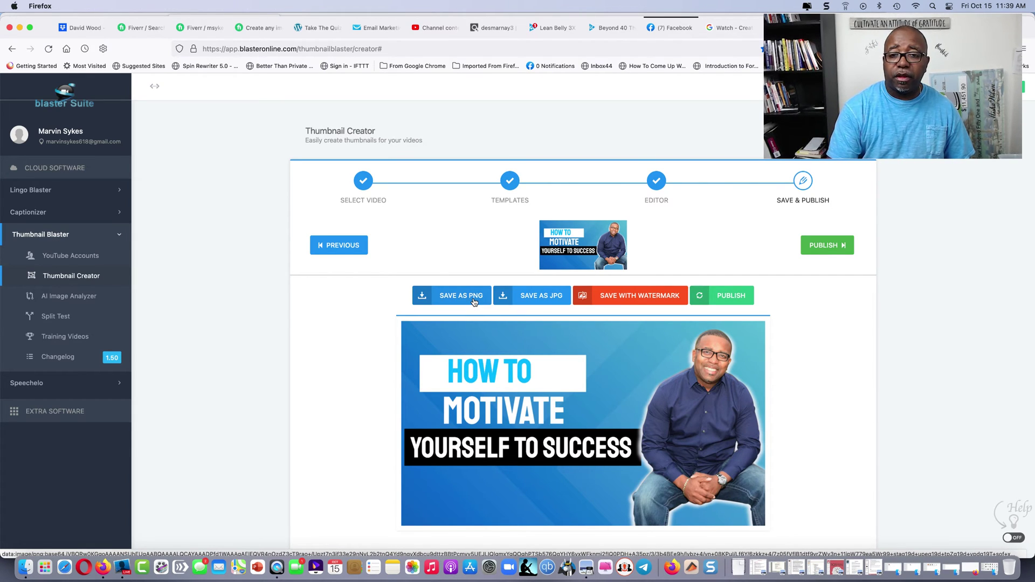
{"action": "left_click", "coordinate": [530, 334]}
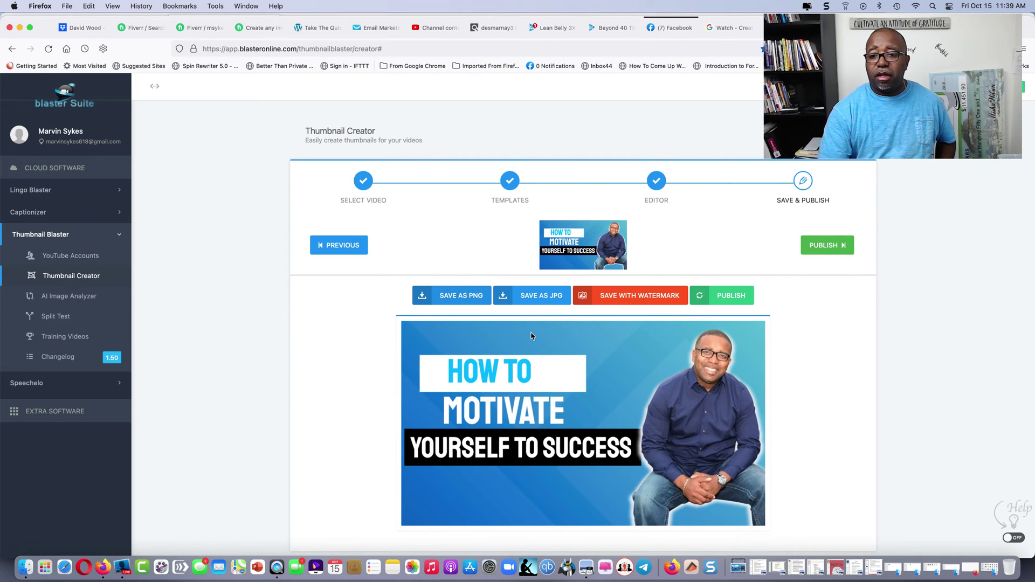
{"action": "left_click", "coordinate": [446, 28]}
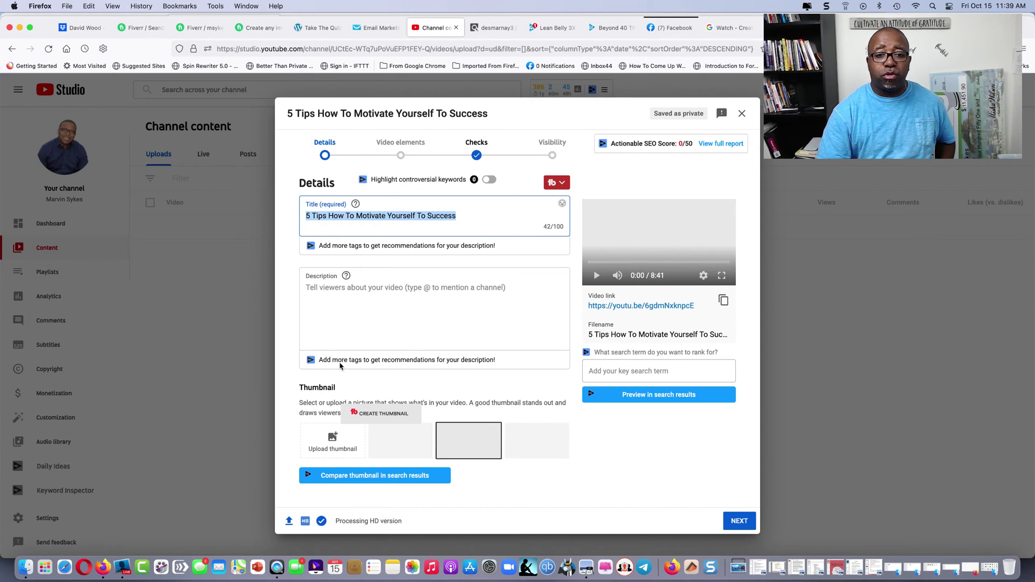
{"action": "left_click", "coordinate": [27, 567]}
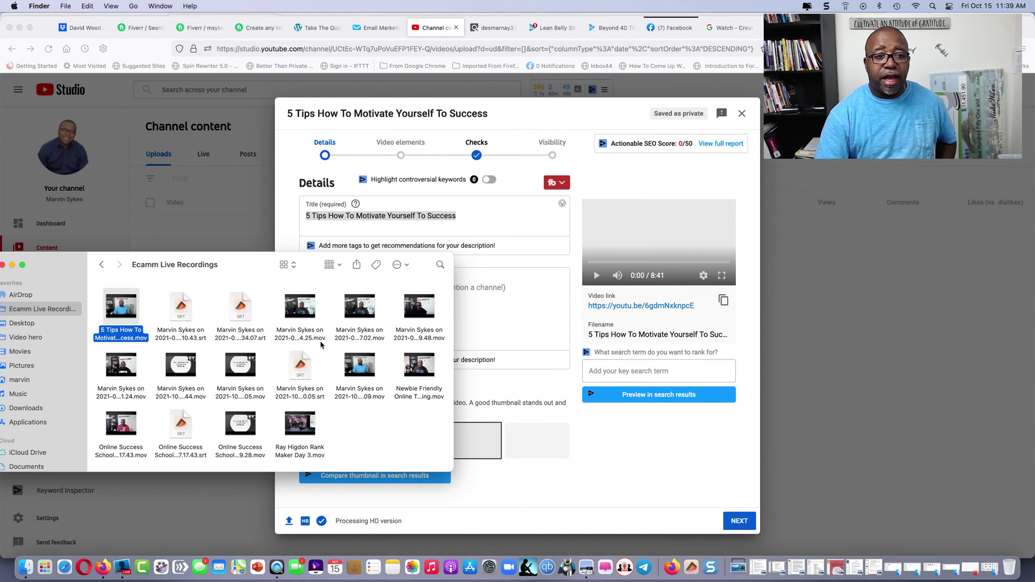
{"action": "left_click", "coordinate": [100, 267]}
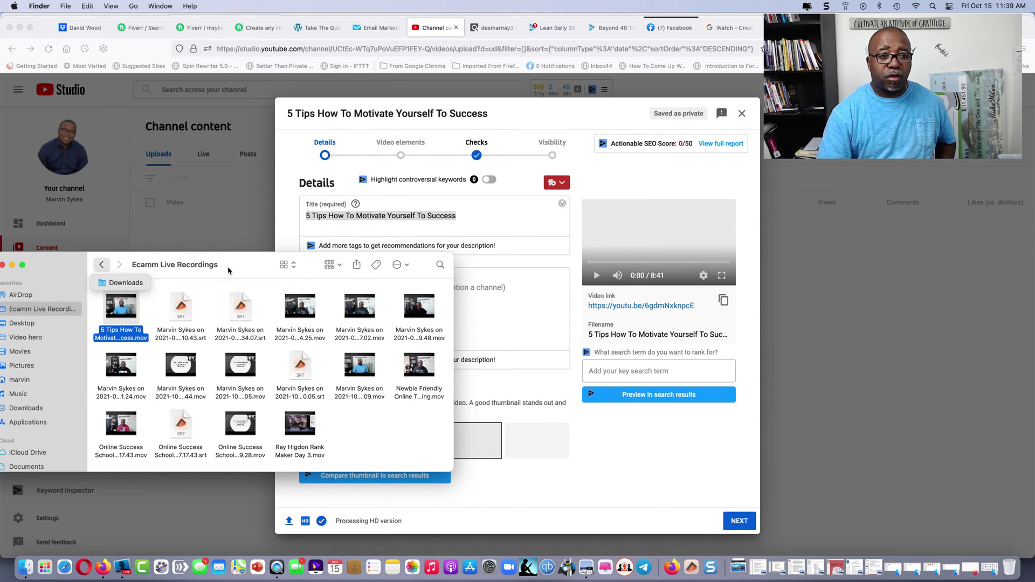
{"action": "left_click_drag", "start_coordinate": [76, 270], "coordinate": [182, 271]}
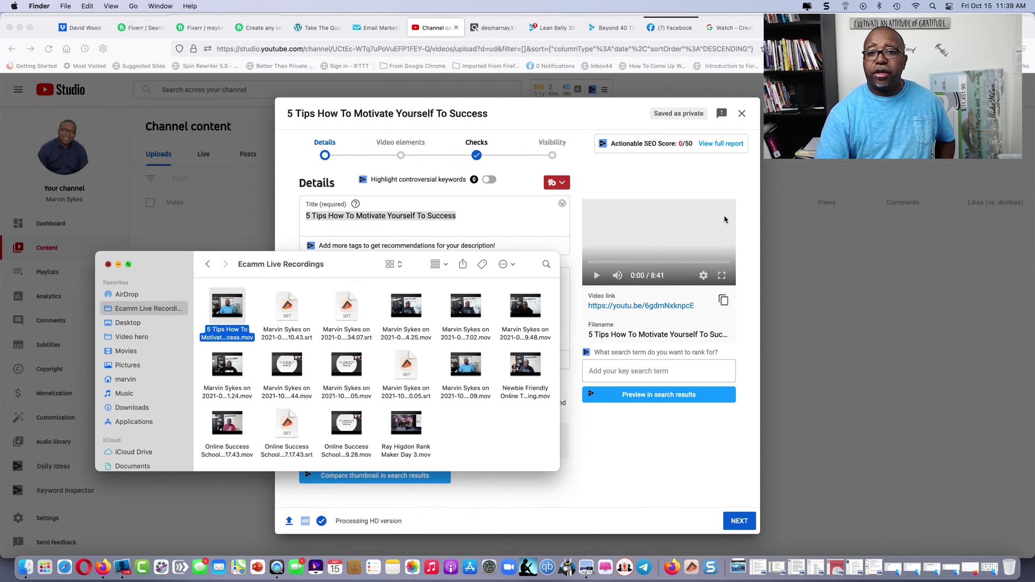
{"action": "key", "text": "super+w"}
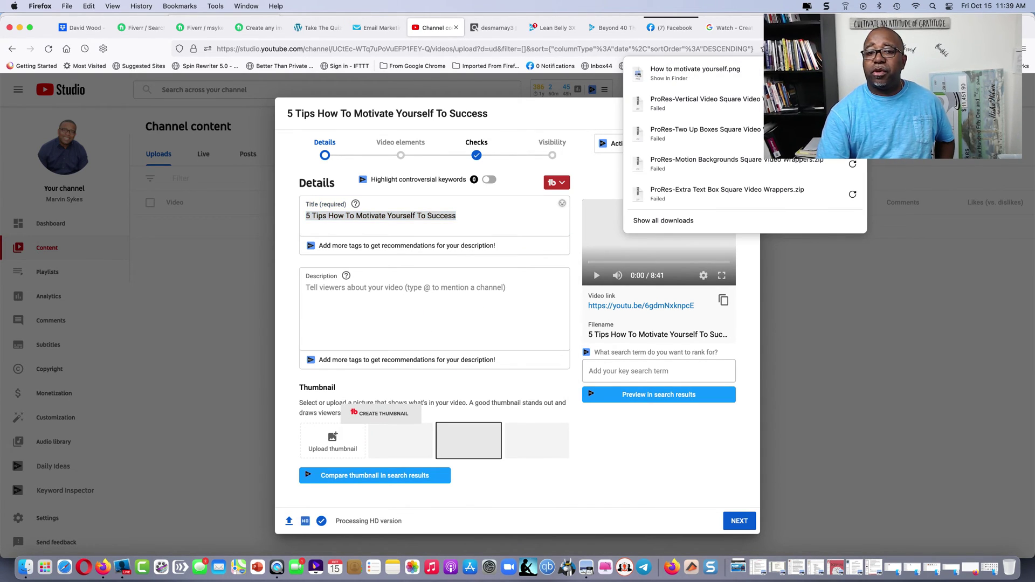
Upload How to motivate yourself.png from the Downloads folder as the video's custom thumbnail.
{"action": "left_click", "coordinate": [680, 73]}
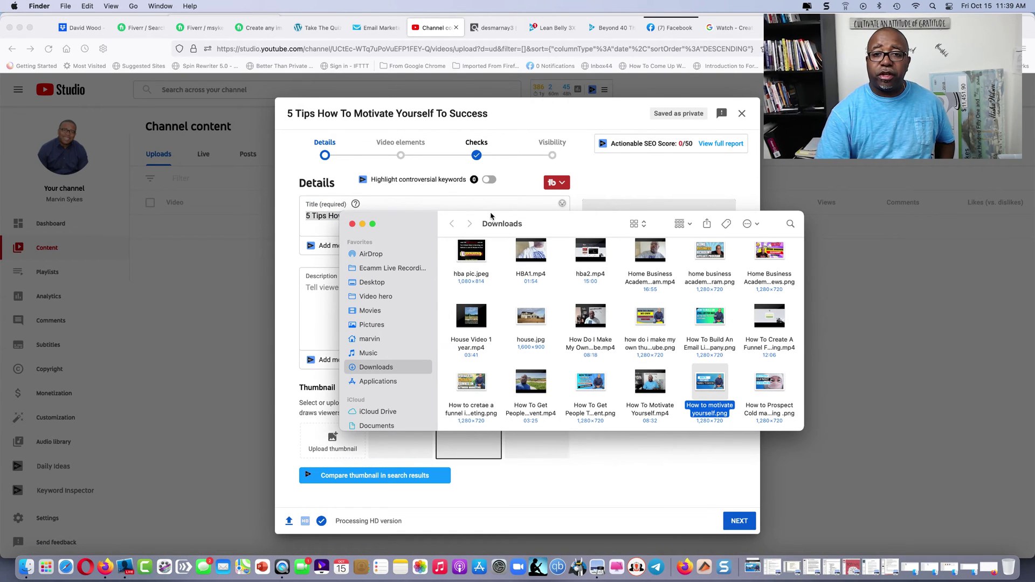
{"action": "left_click_drag", "start_coordinate": [536, 221], "coordinate": [222, 156]}
{"action": "left_click_drag", "start_coordinate": [381, 294], "coordinate": [337, 428]}
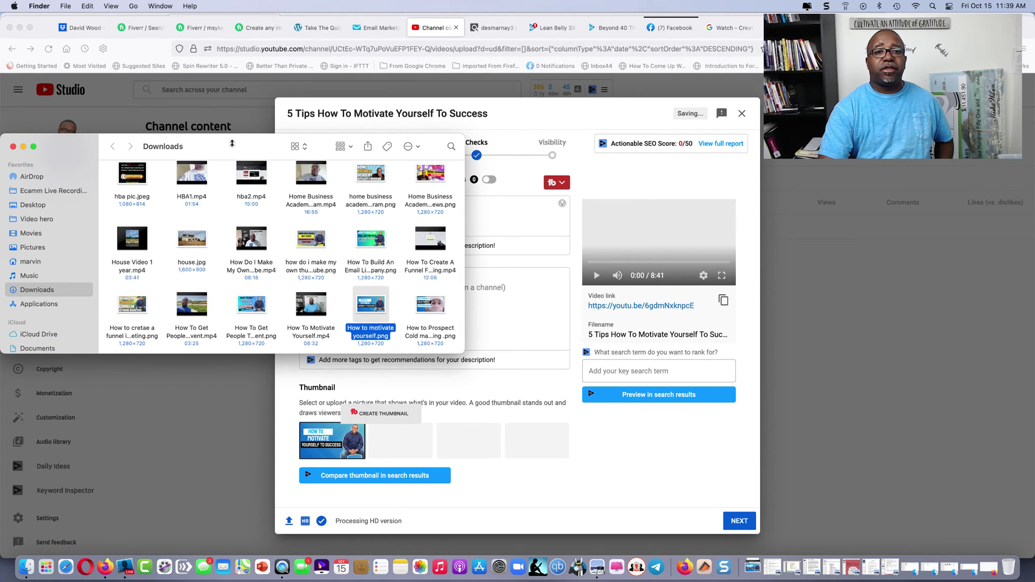
{"action": "left_click_drag", "start_coordinate": [233, 143], "coordinate": [400, 140]}
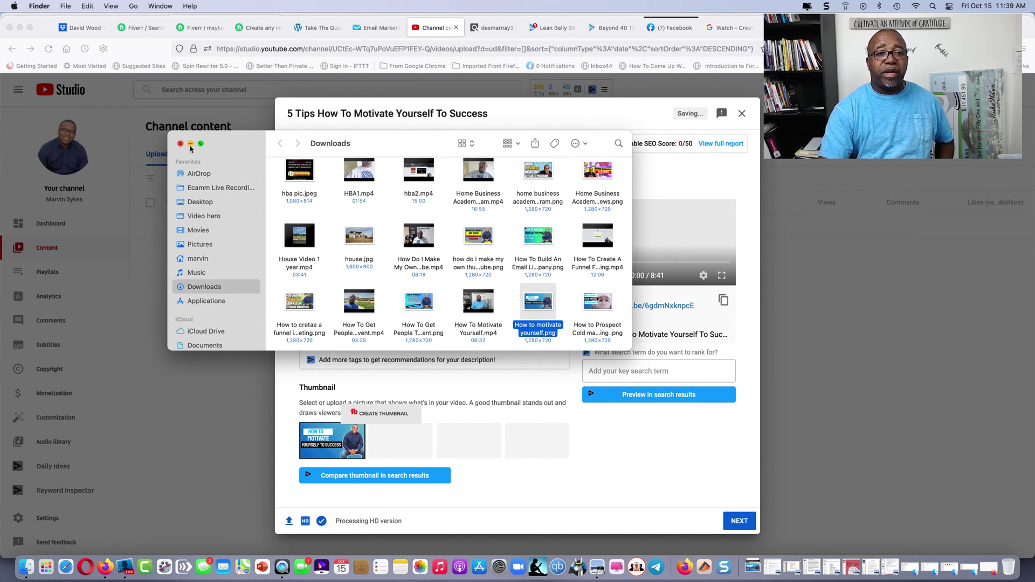
{"action": "left_click_drag", "start_coordinate": [229, 146], "coordinate": [818, 319]}
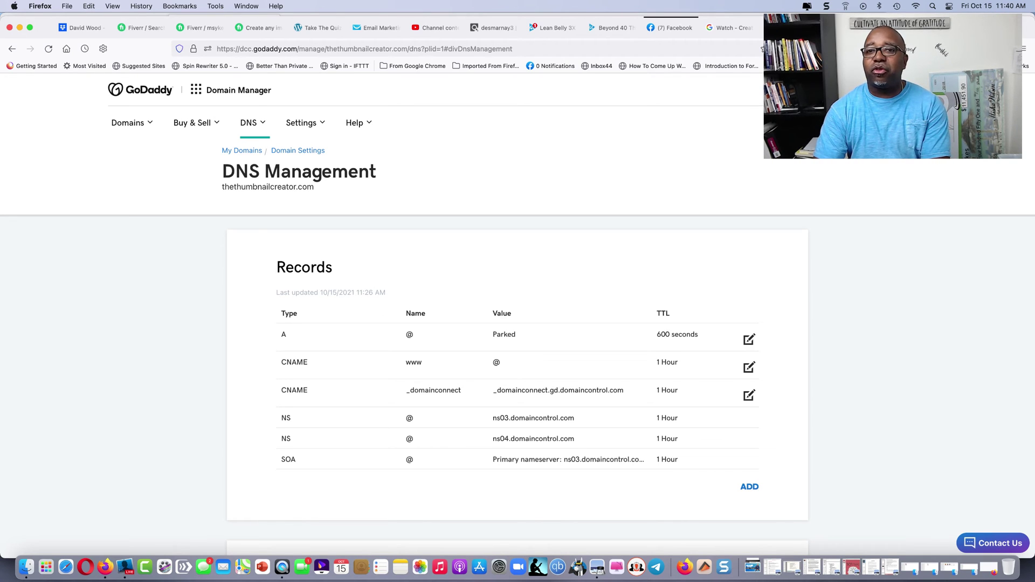
Check the uploaded thumbnail in the YouTube video details and return to the finished design in Thumbnail Creator.
{"action": "left_click", "coordinate": [431, 30]}
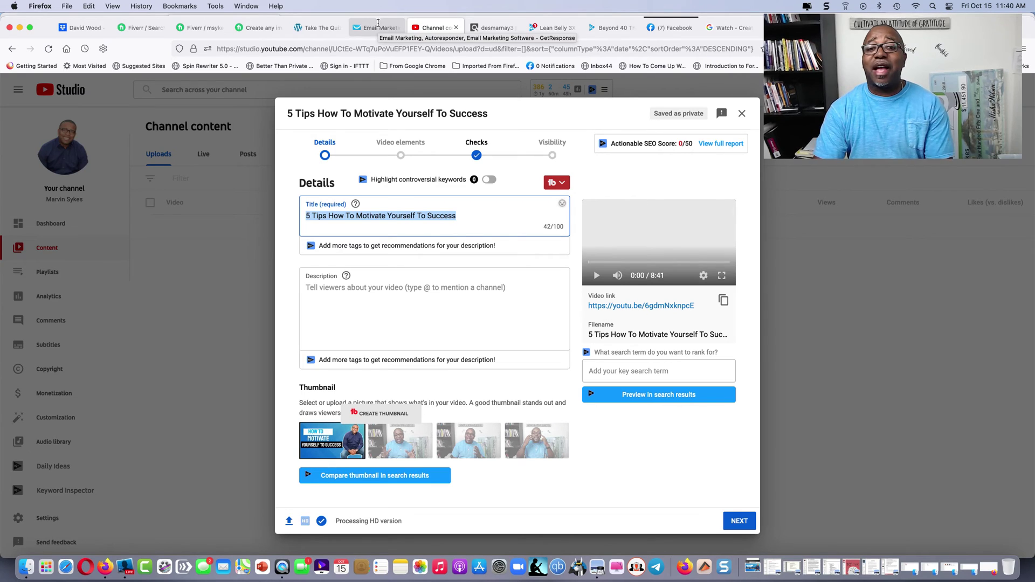
{"action": "left_click", "coordinate": [439, 294]}
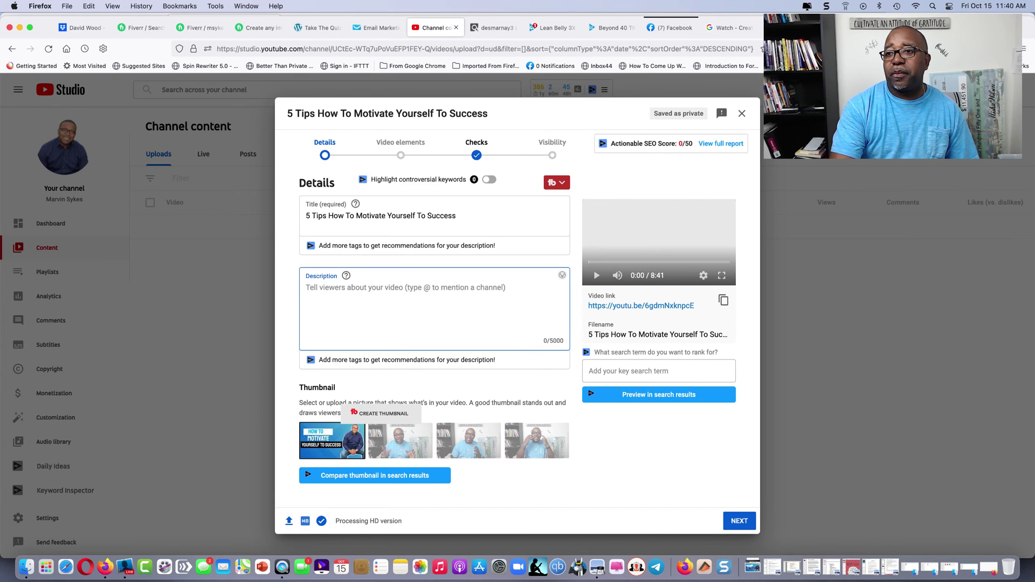
{"action": "left_click", "coordinate": [788, 27]}
{"action": "scroll", "coordinate": [394, 472], "scroll_direction": "down", "scroll_amount": 2}
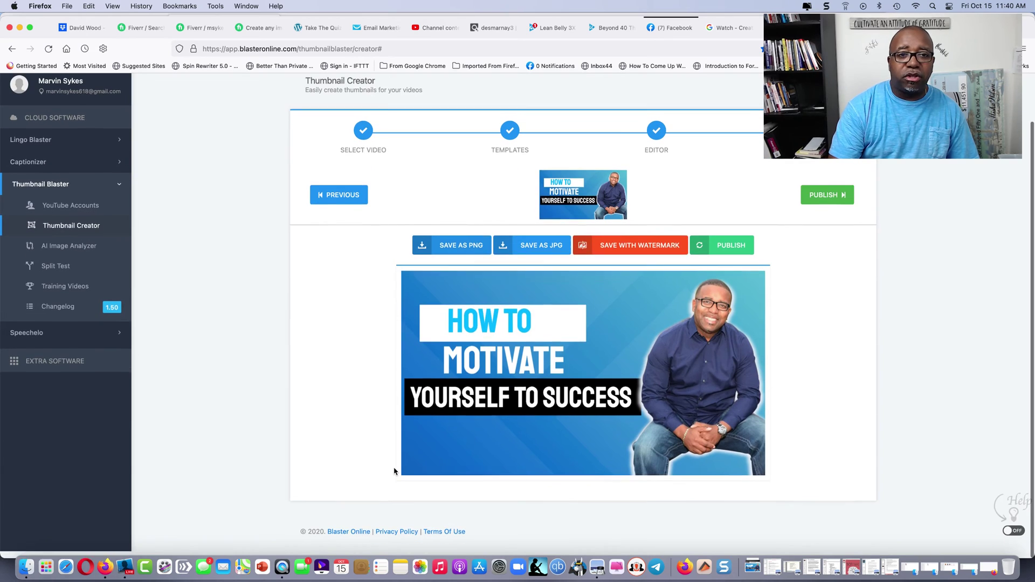